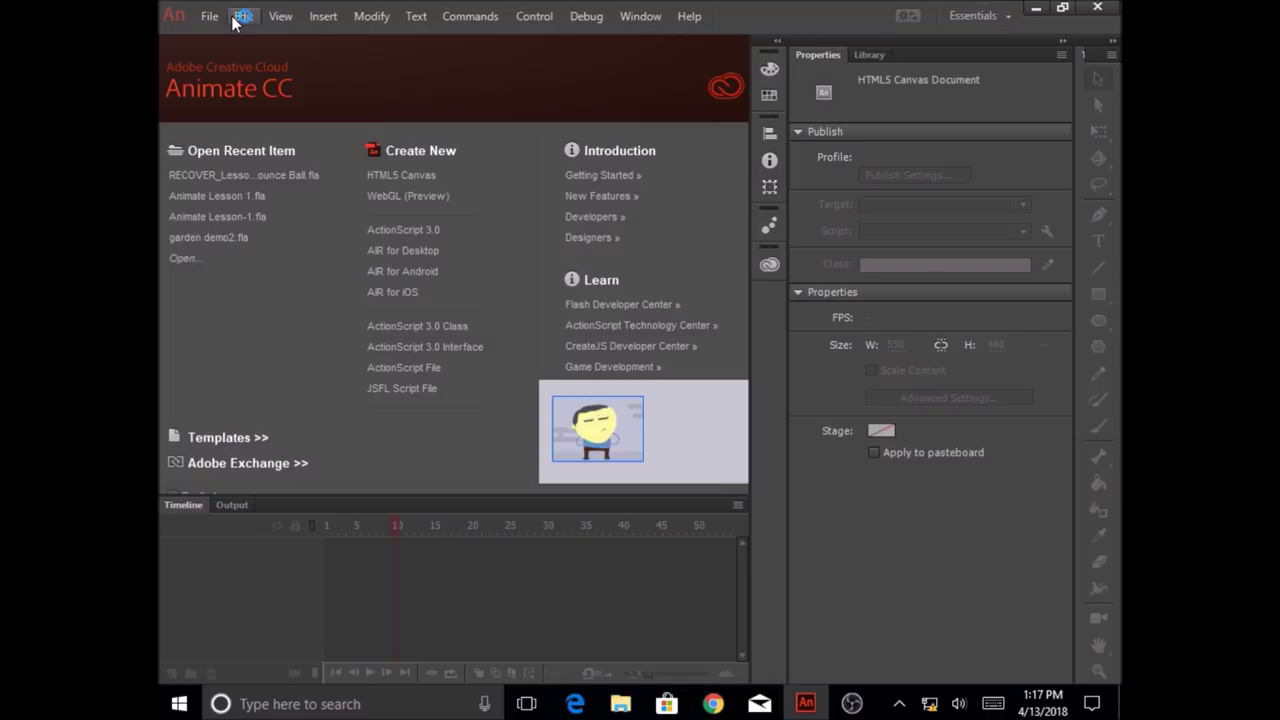
# Step: Create a new 550 × 400 HTML5 Canvas document and dismiss the 'Did you know?' tip
pyautogui.click(425, 183)
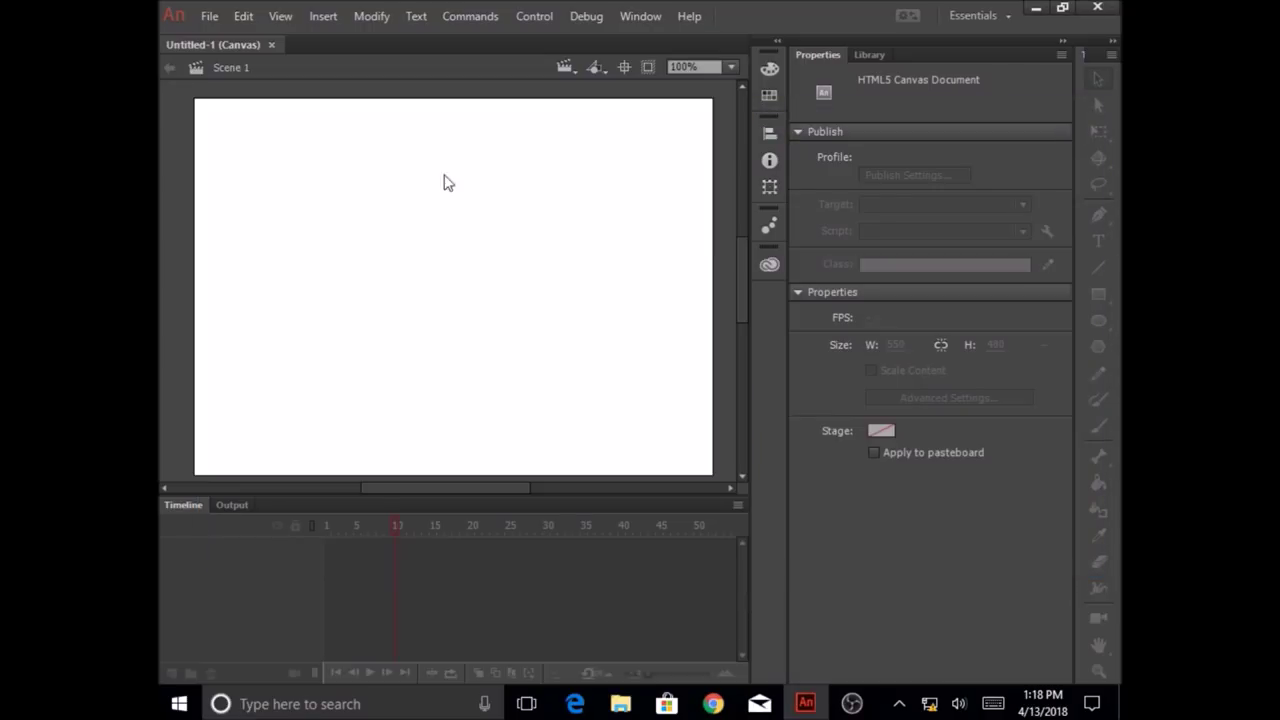
pyautogui.click(669, 245)
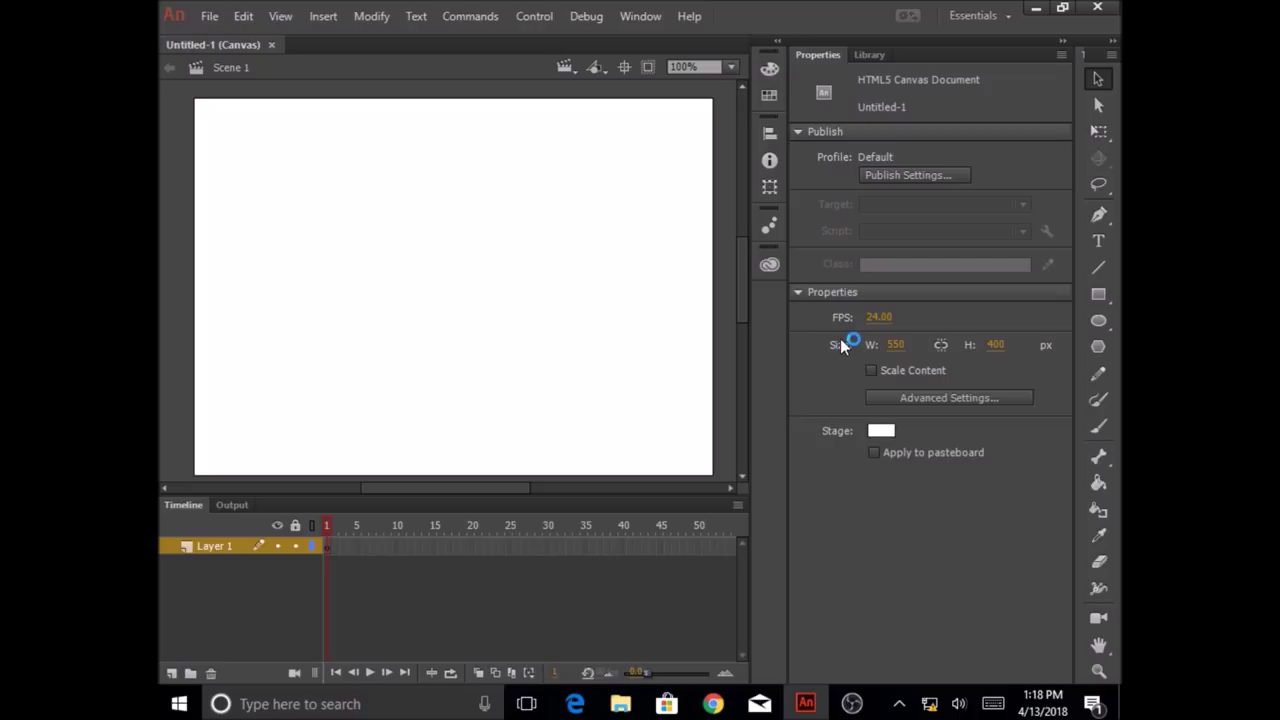
# Step: Pick a lime green swatch for the Stage colour in Properties
pyautogui.click(881, 436)
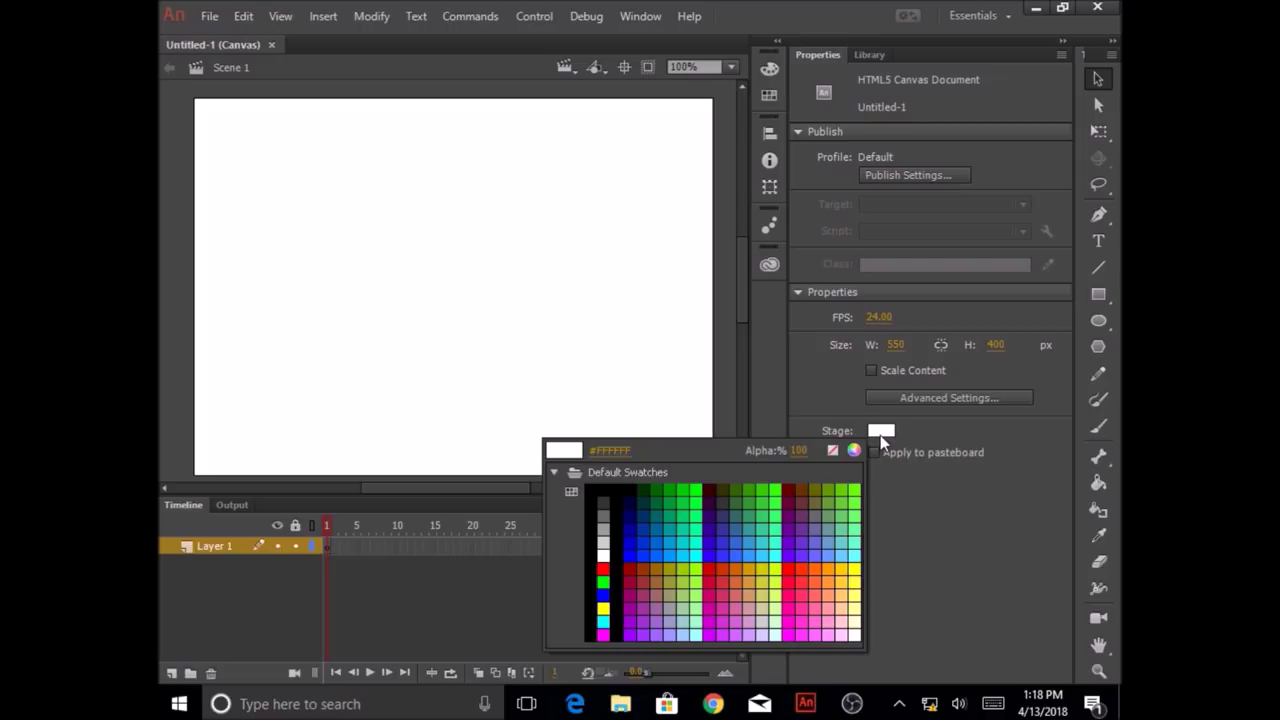
pyautogui.click(855, 490)
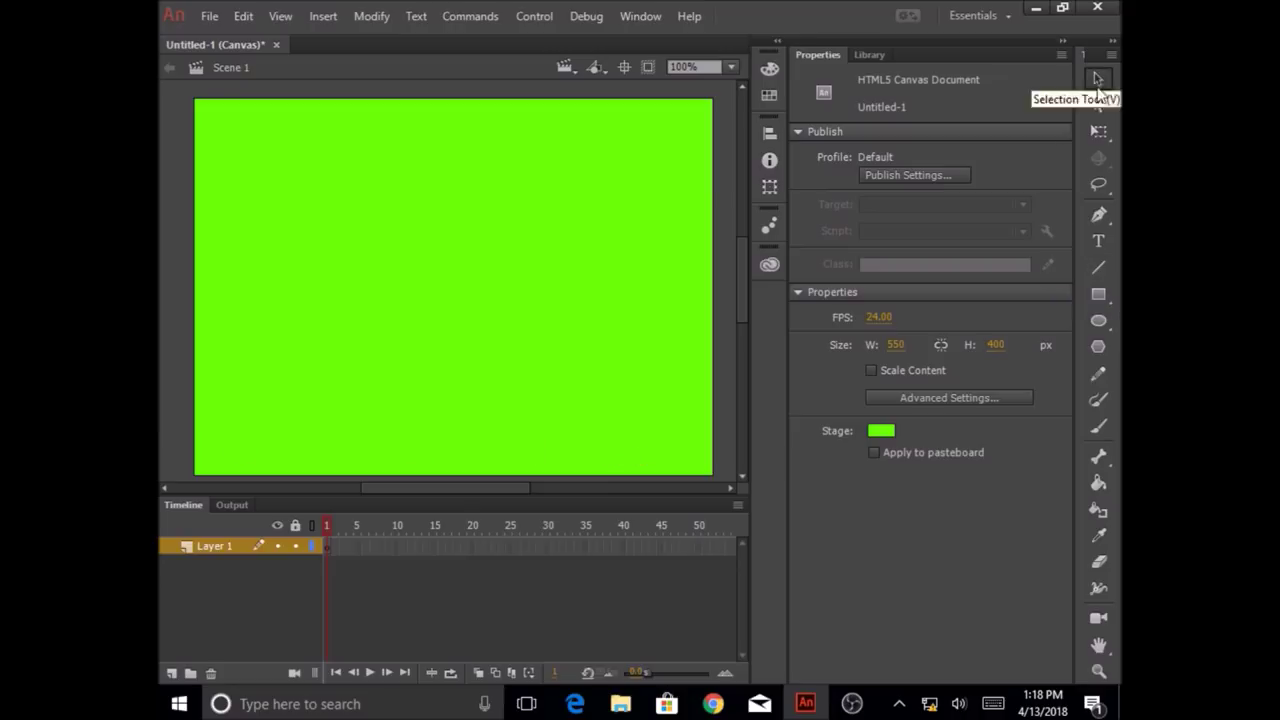
# Step: Select the Line tool with a black, 7.00-thick, Solid, Uniform-width stroke
pyautogui.click(1097, 270)
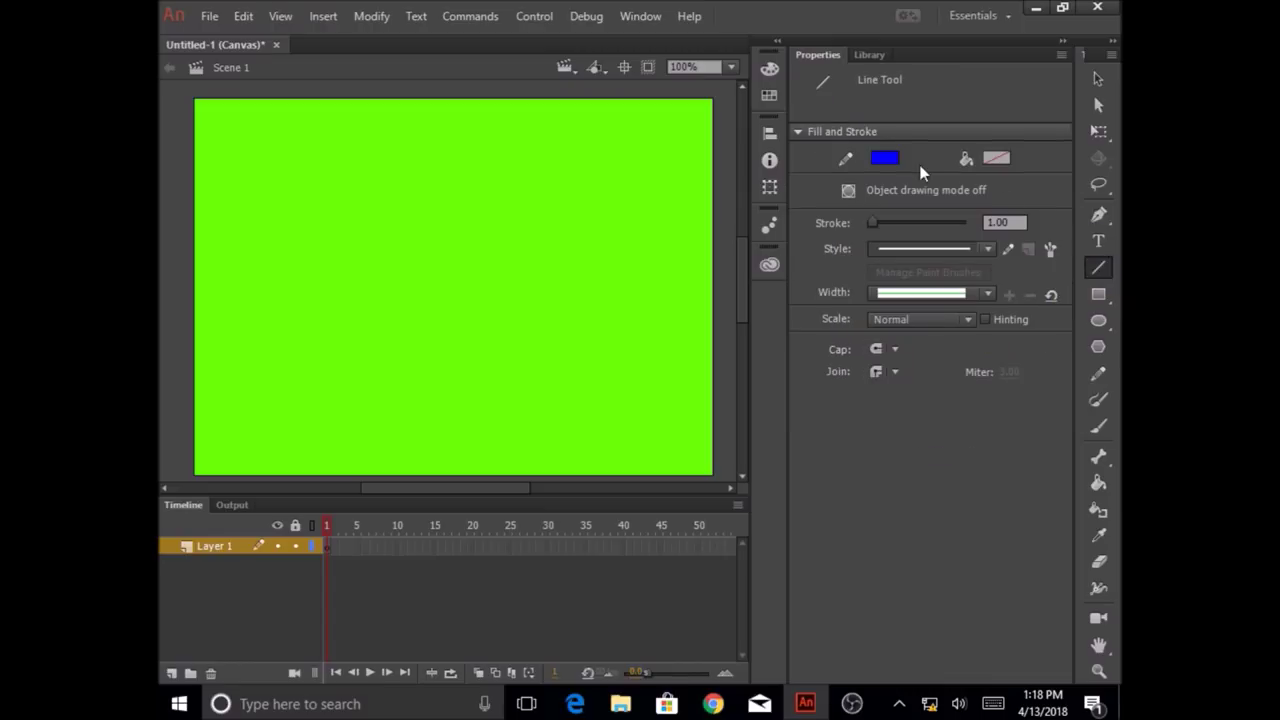
pyautogui.click(890, 161)
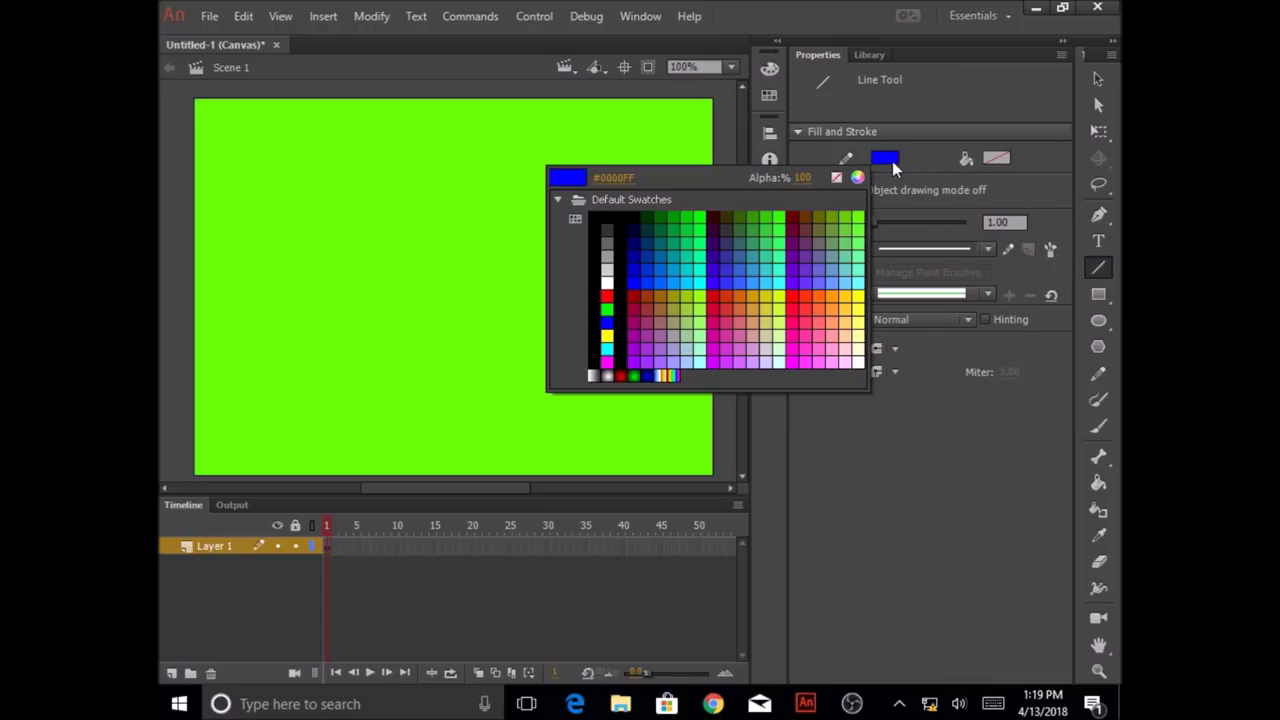
pyautogui.click(592, 220)
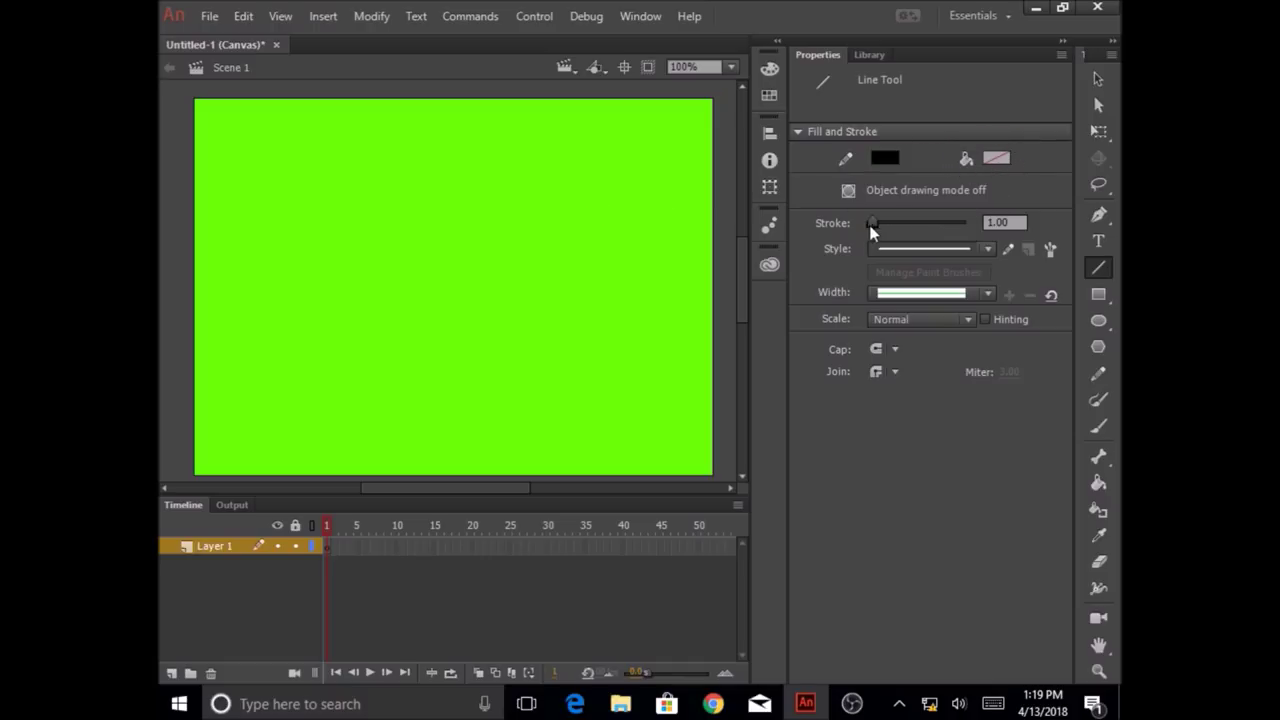
pyautogui.click(1010, 221)
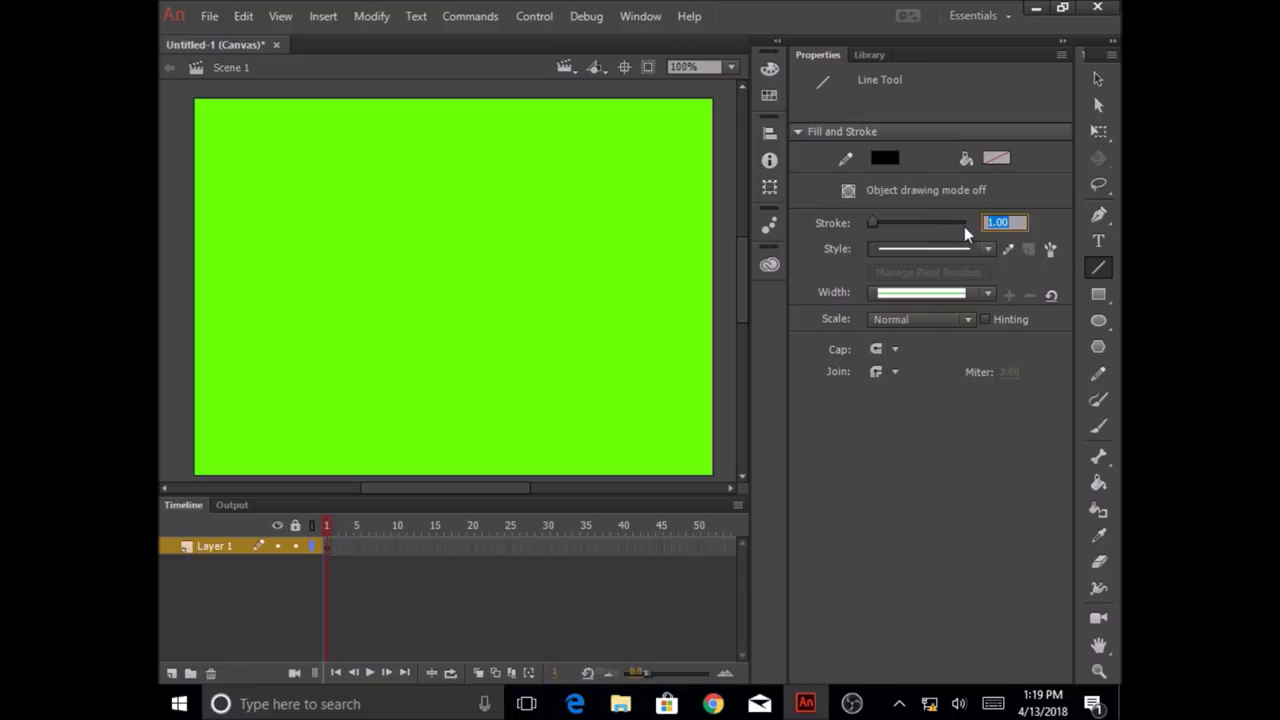
pyautogui.write('7')
pyautogui.press('Return')
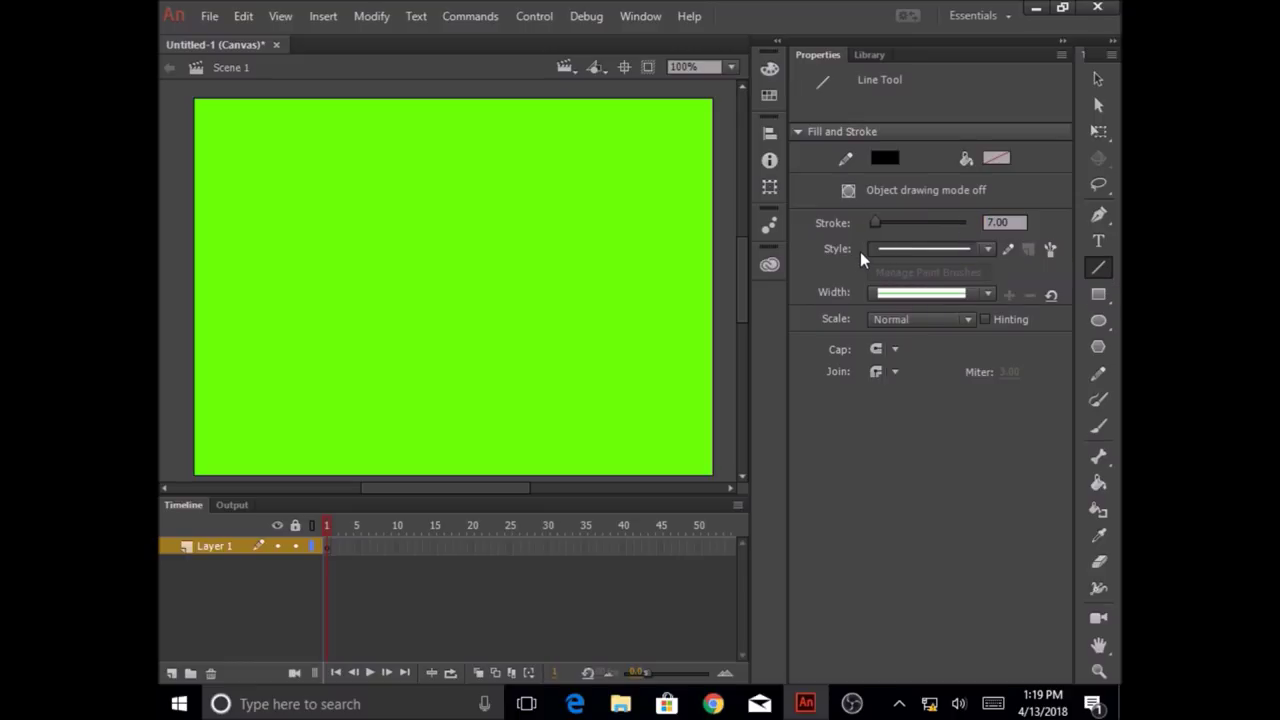
pyautogui.click(987, 250)
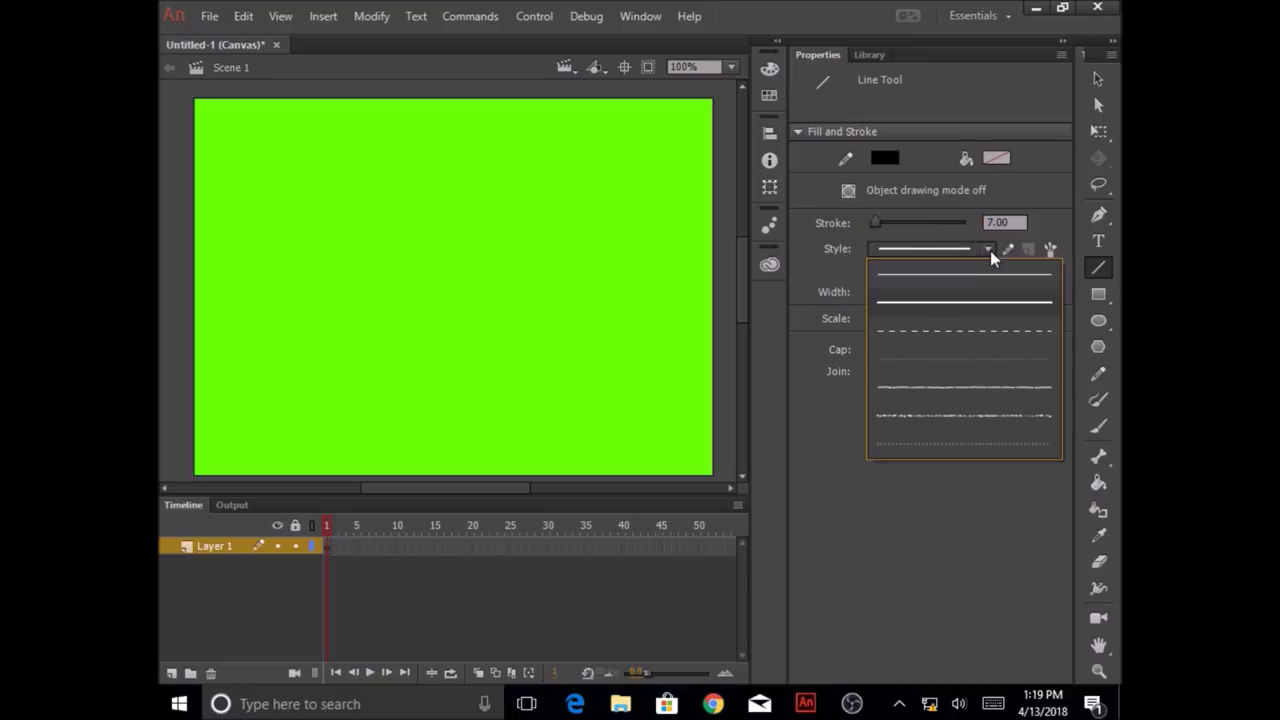
pyautogui.click(962, 303)
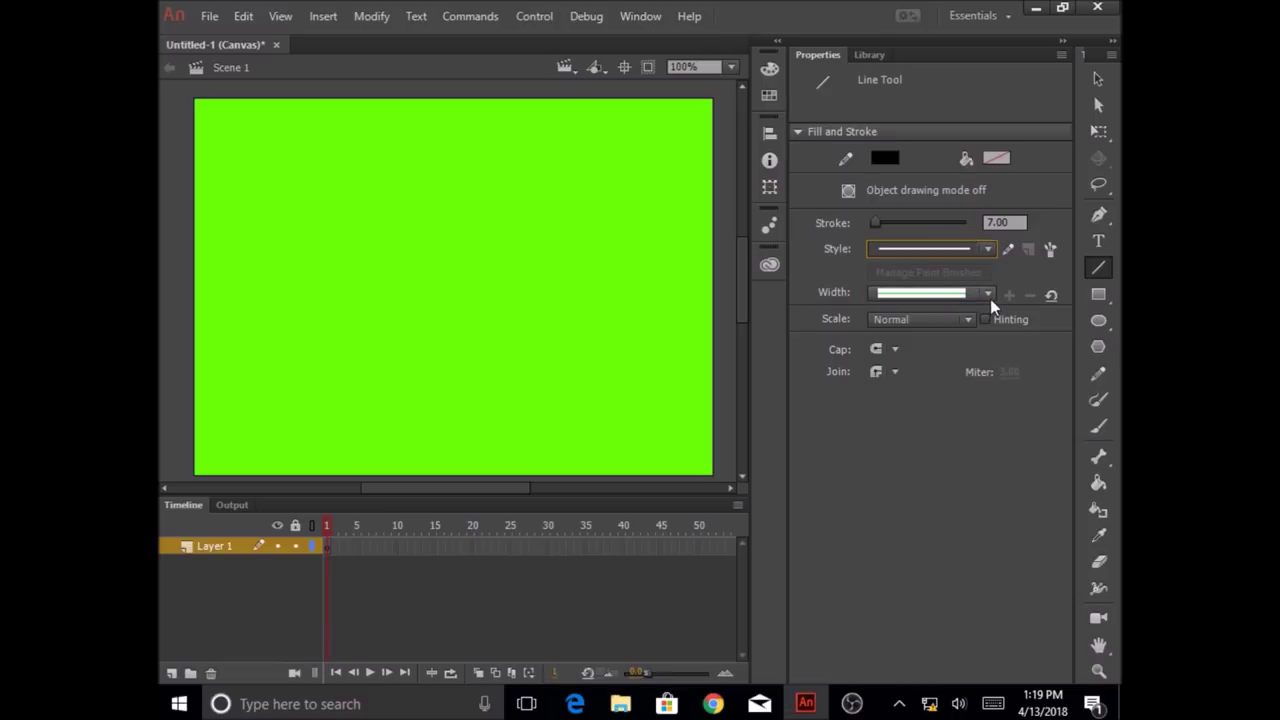
pyautogui.click(986, 293)
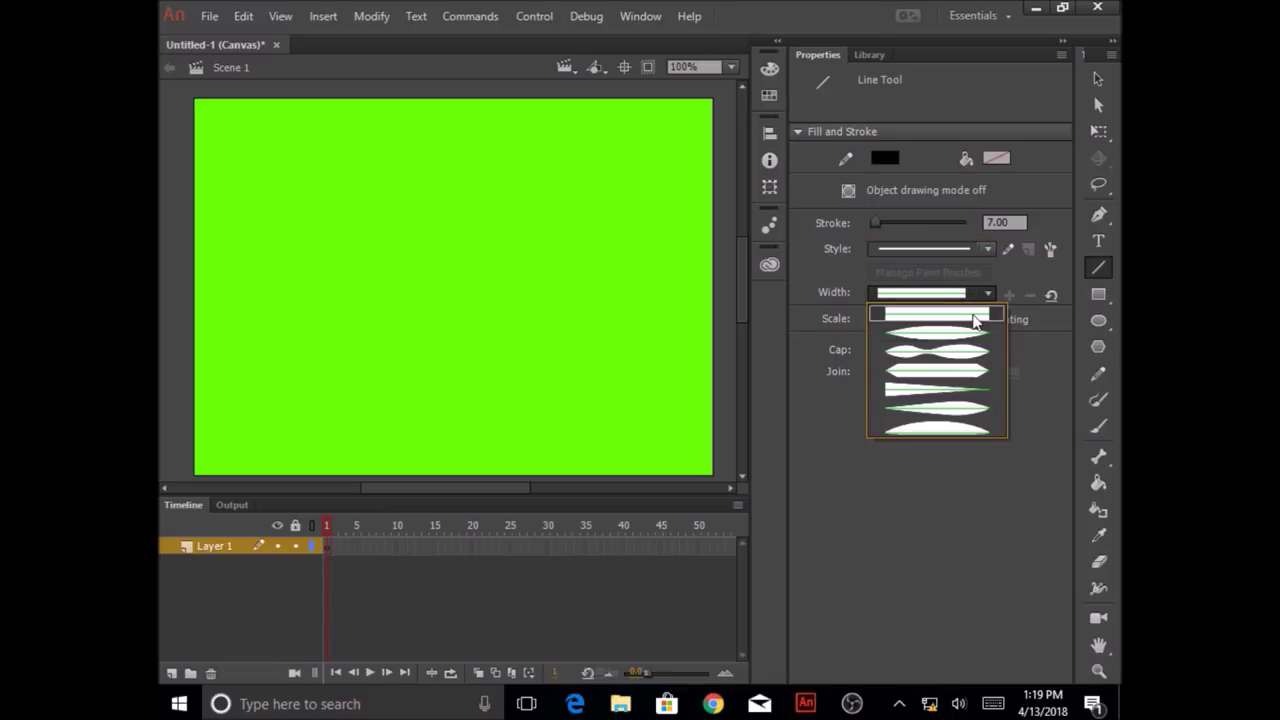
pyautogui.click(975, 318)
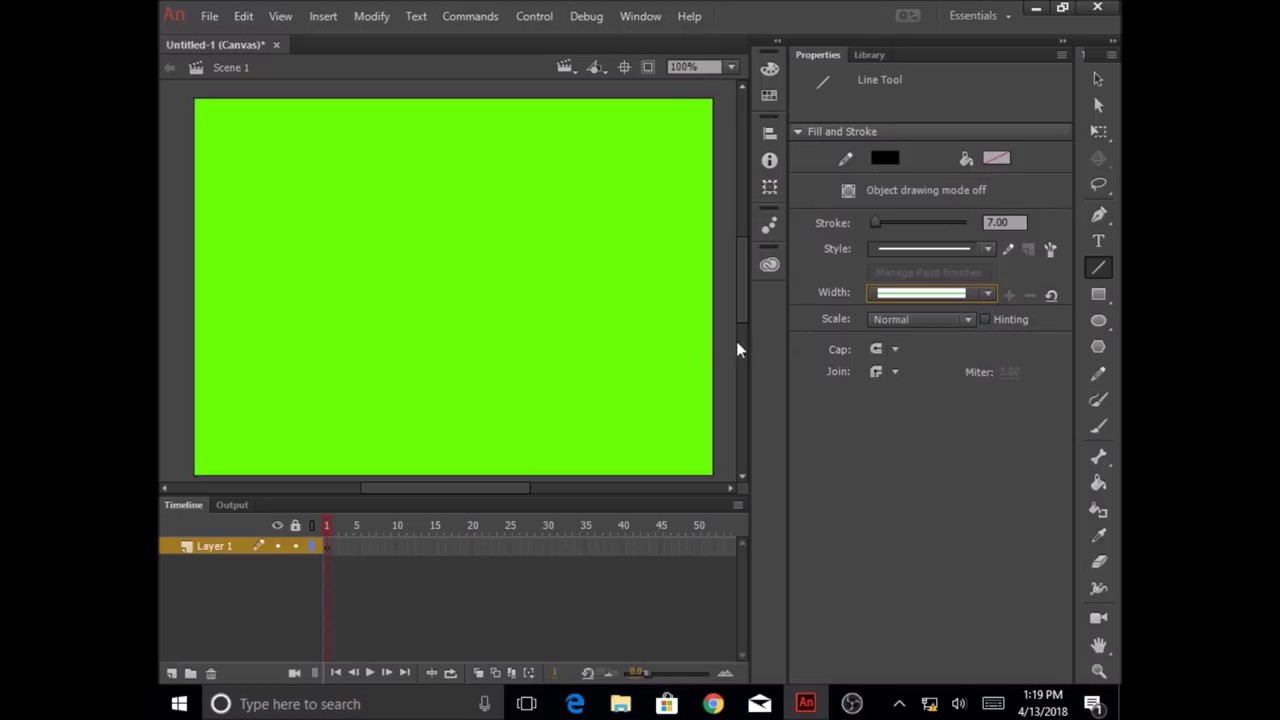
# Step: Draw a black horizontal line across the lower stage and rename Layer 1 to 'ground'
pyautogui.moveTo(166, 434); pyautogui.dragTo(738, 435)
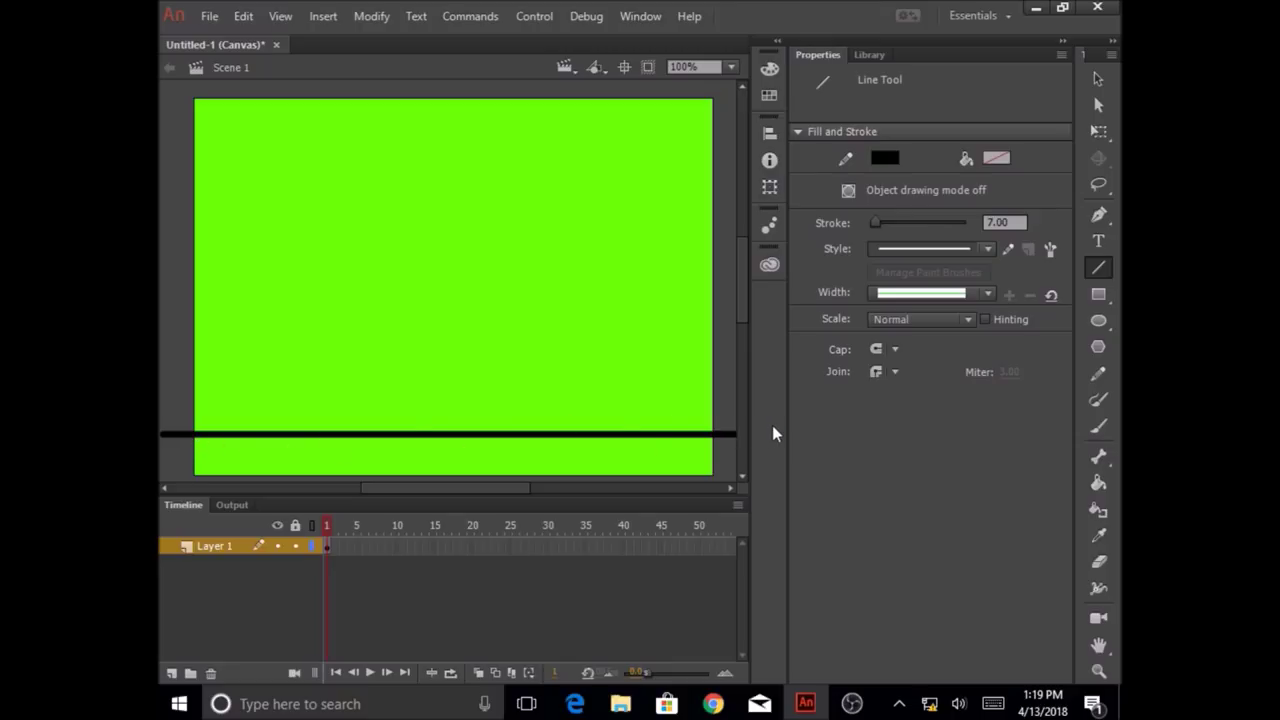
pyautogui.doubleClick(214, 548)
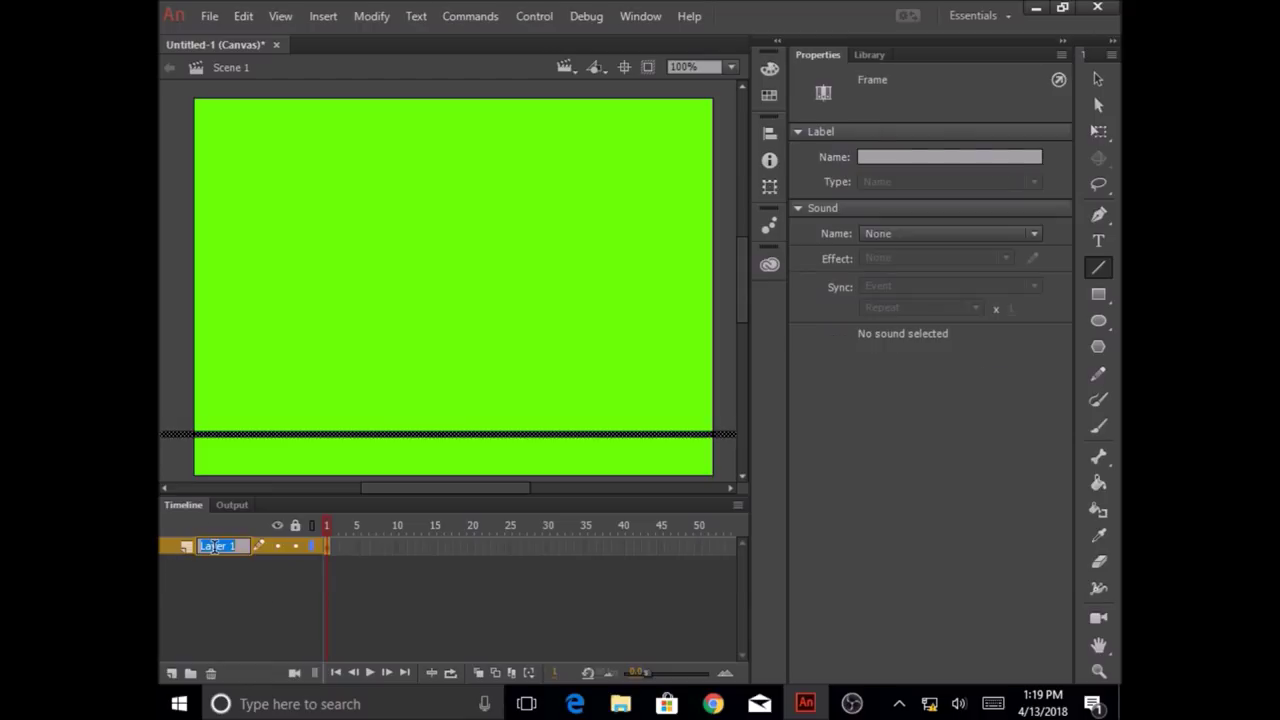
pyautogui.write('ground')
pyautogui.press('Return')
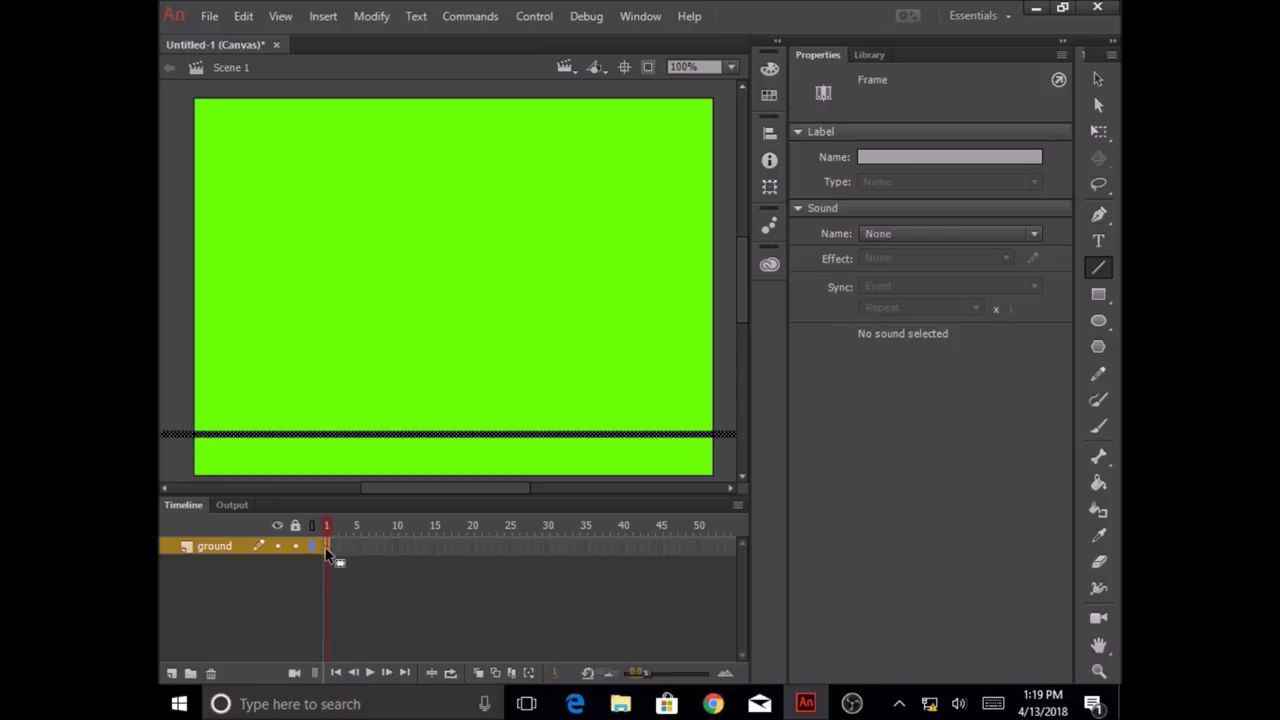
# Step: Deselect the line and insert a keyframe at frame 50 on the ground layer
pyautogui.click(702, 556)
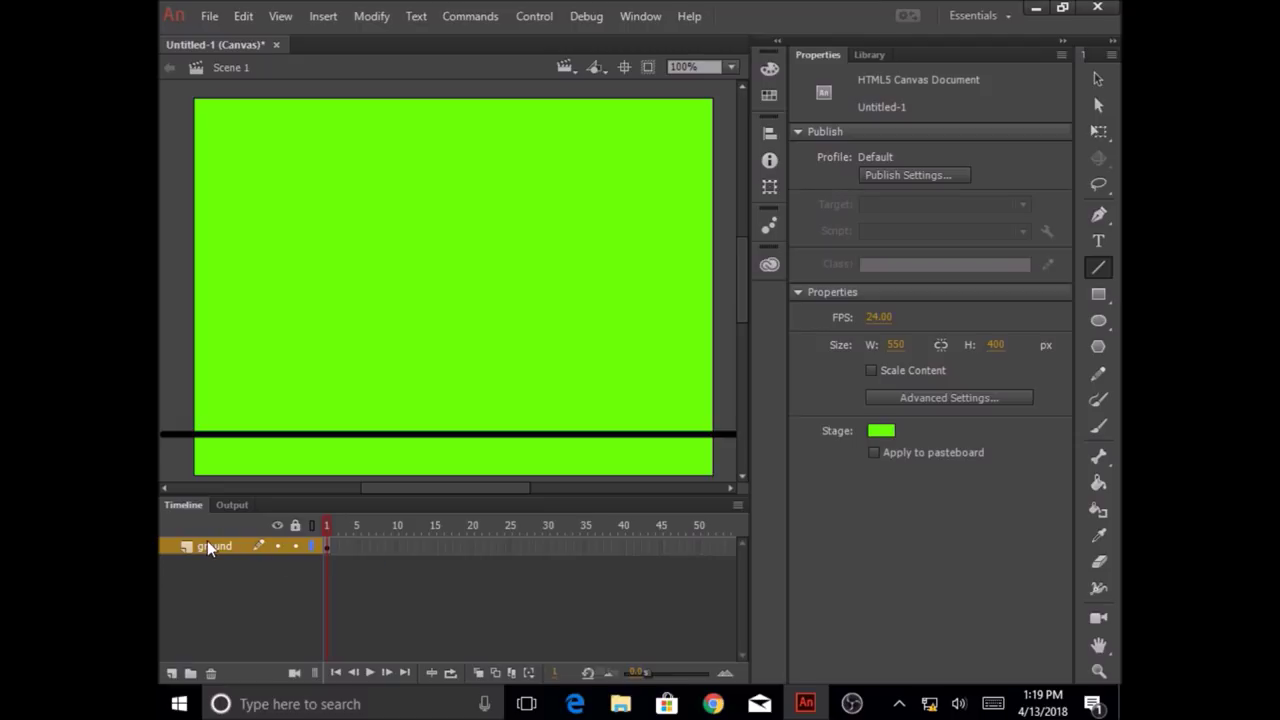
pyautogui.rightClick(699, 547)
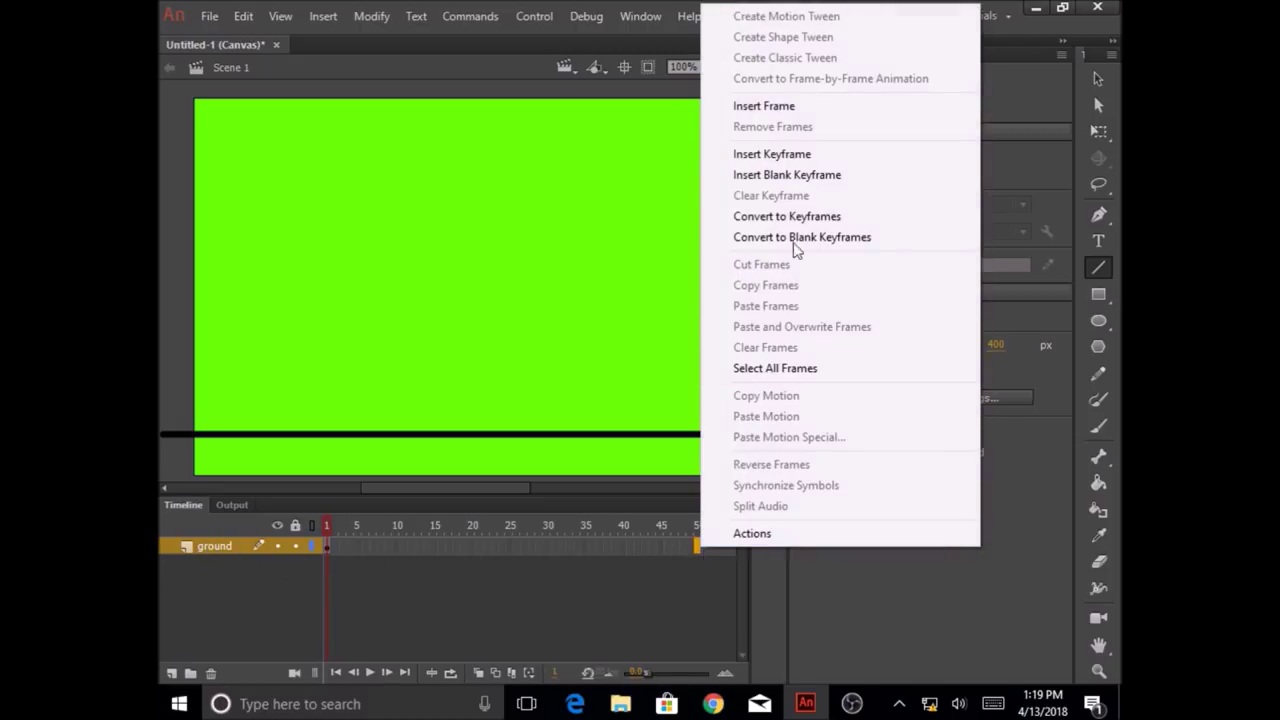
pyautogui.click(794, 159)
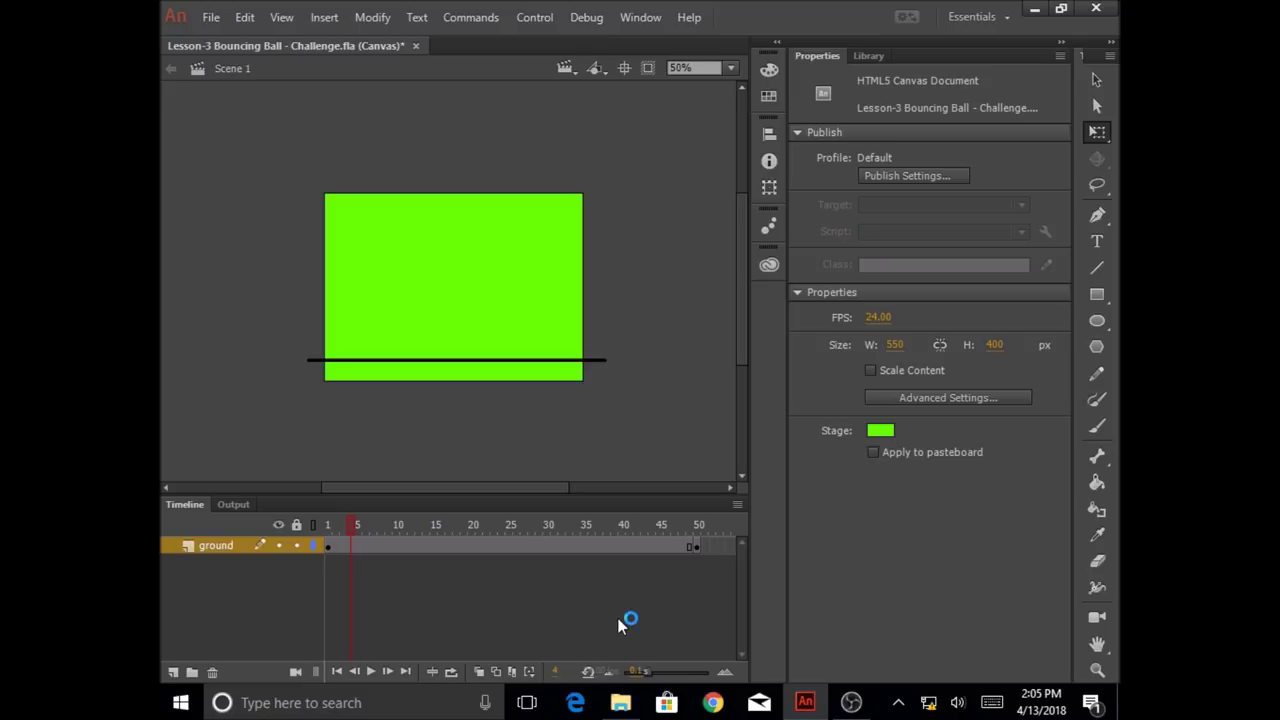
# Step: Save As 'Lesson-3 Bouncing Ball' on the Desktop, replacing the existing file
pyautogui.click(209, 18)
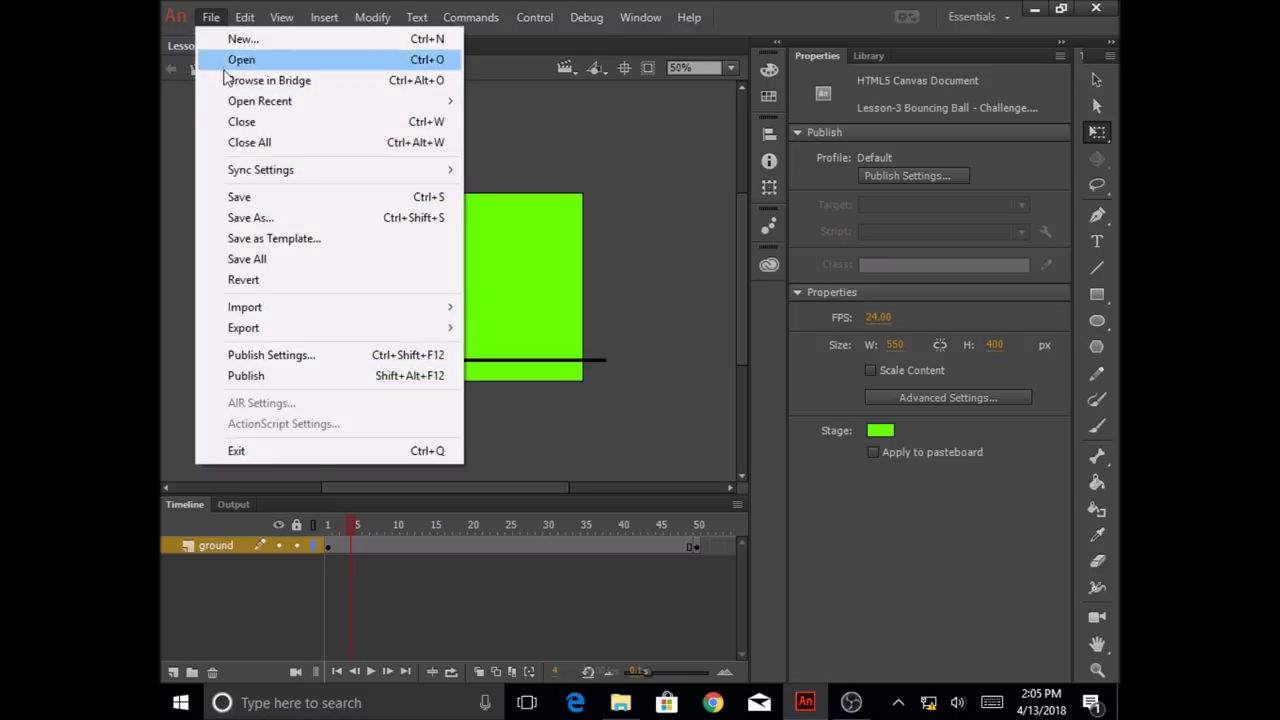
pyautogui.click(251, 217)
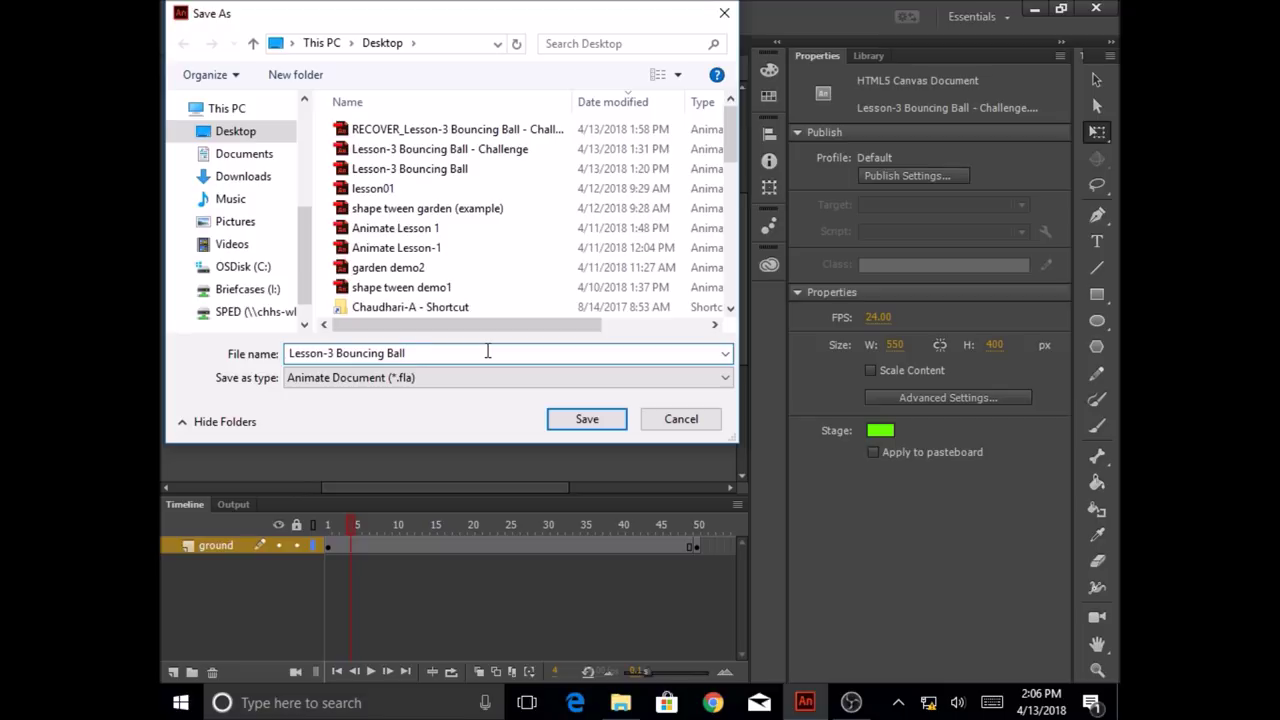
pyautogui.click(593, 418)
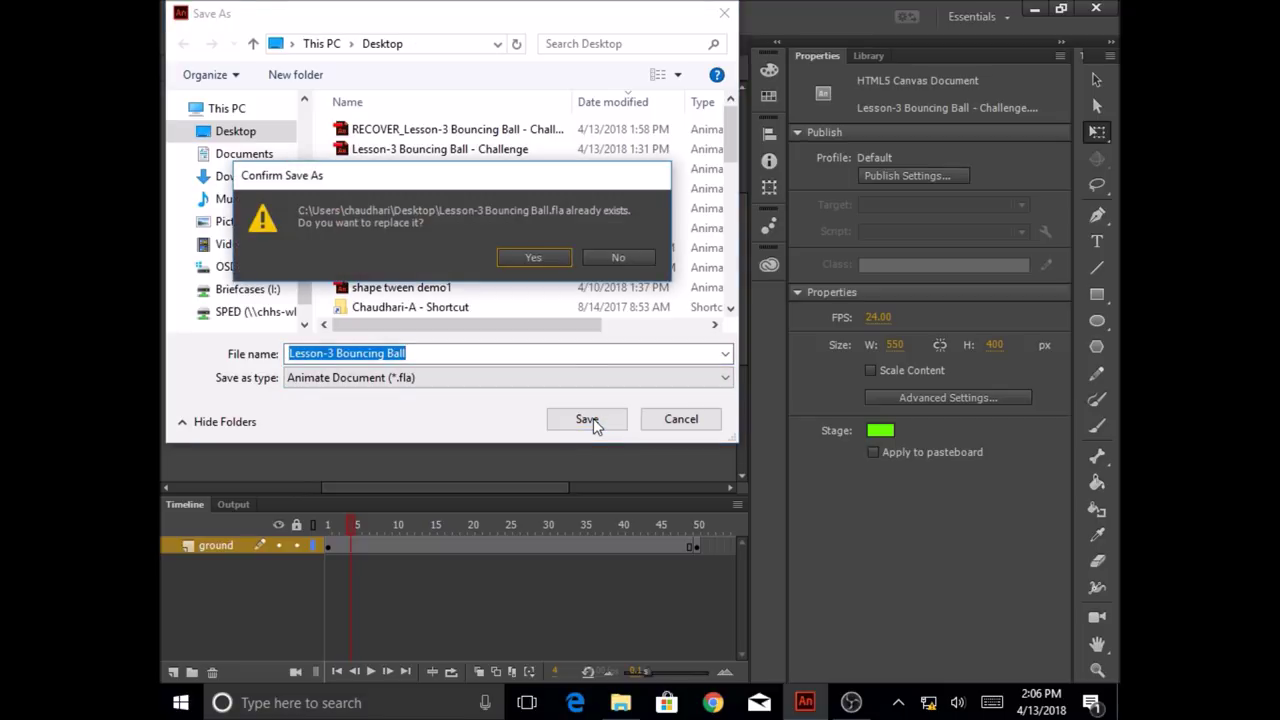
pyautogui.click(547, 259)
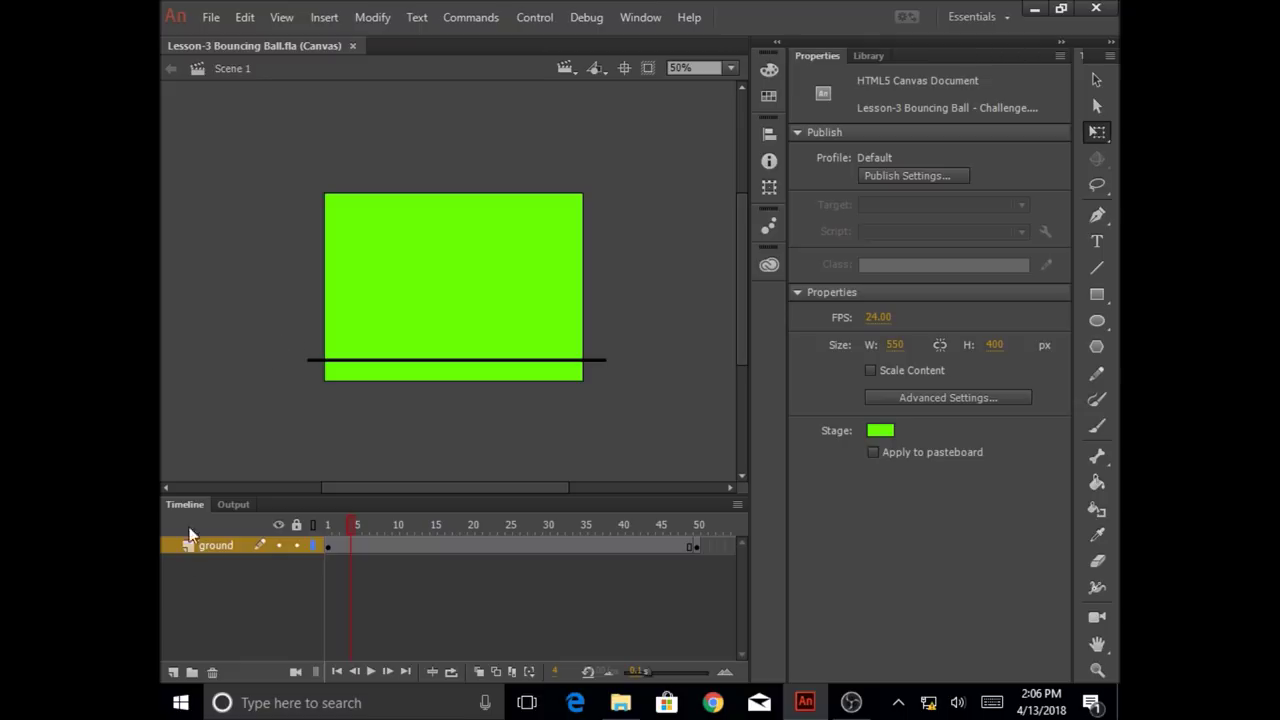
# Step: Add a layer named 'Red Ball' above ground and select its frame 1
pyautogui.click(173, 672)
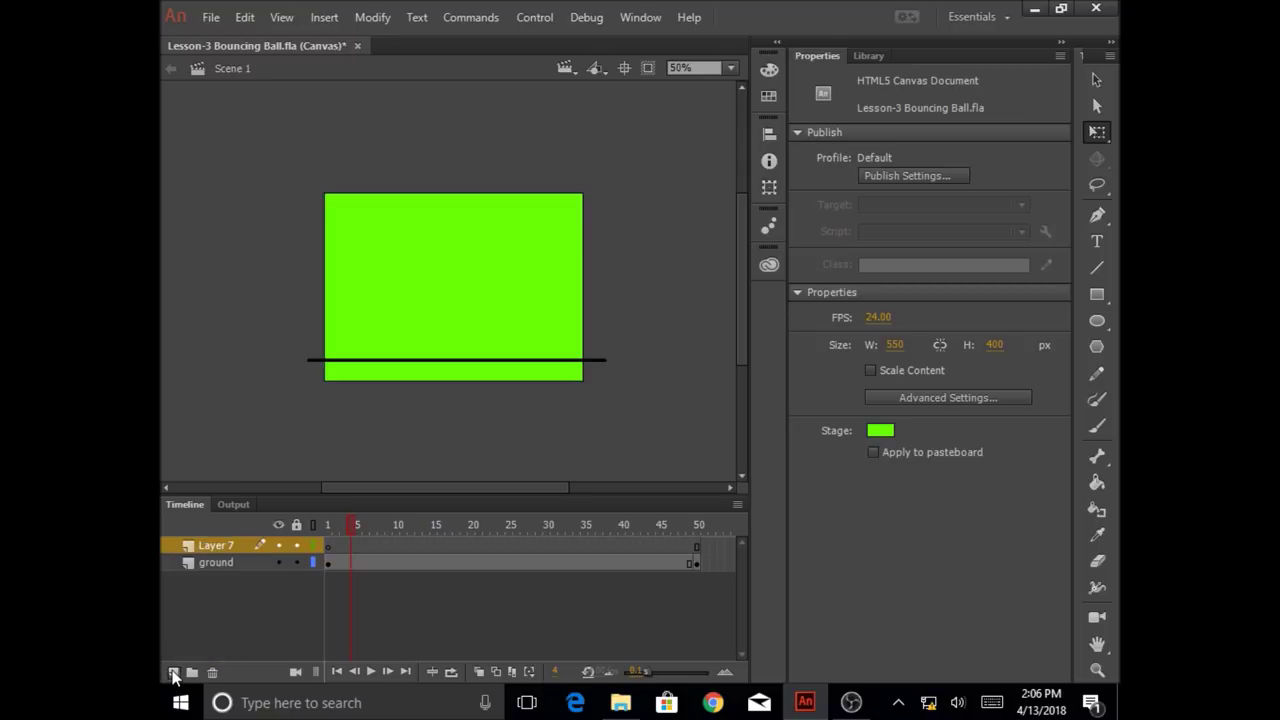
pyautogui.click(231, 545)
pyautogui.write('Red Ball')
pyautogui.press('Return')
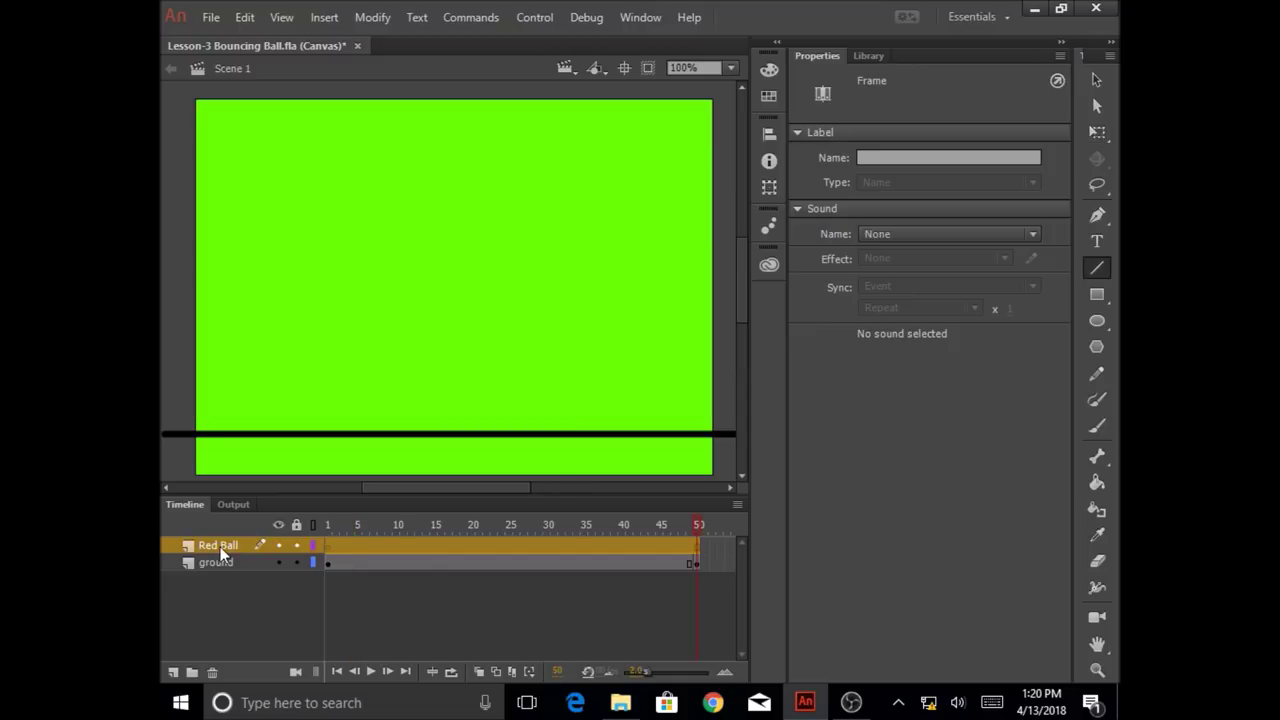
pyautogui.moveTo(331, 541); pyautogui.dragTo(328, 550)
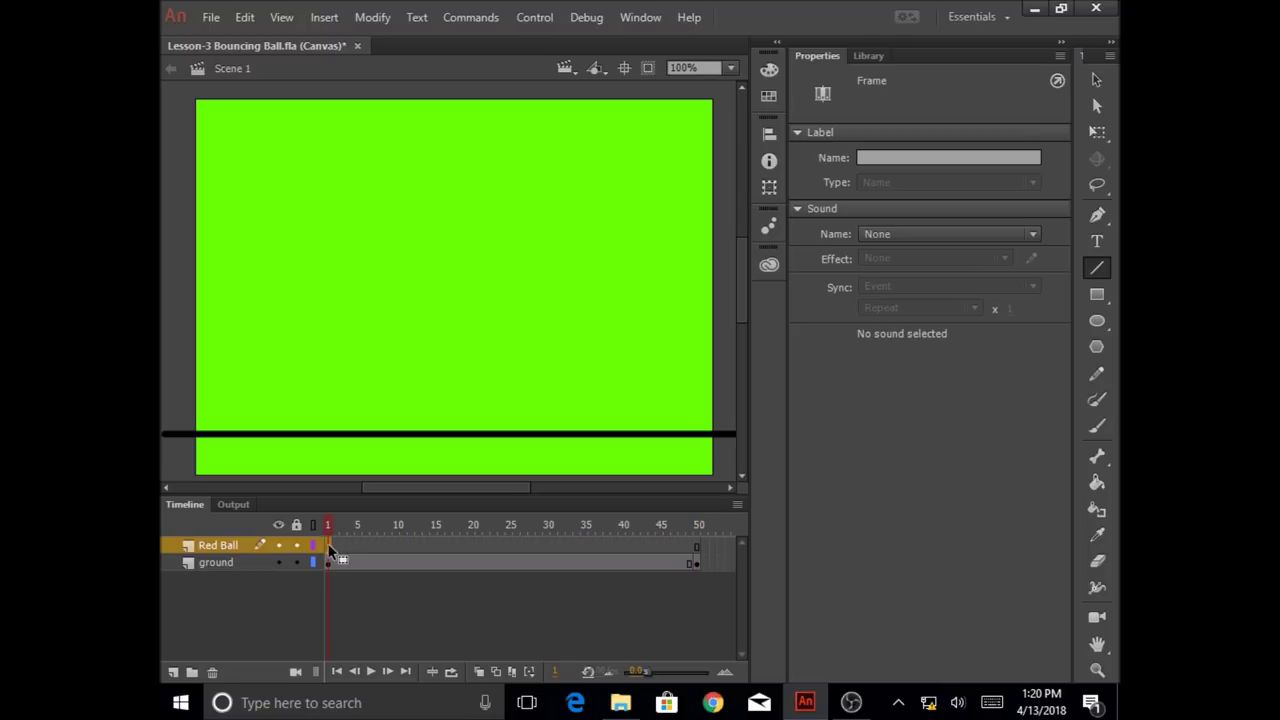
pyautogui.moveTo(328, 550); pyautogui.dragTo(329, 550)
# Step: Choose the Oval tool with no stroke and a red radial gradient fill
pyautogui.click(1096, 326)
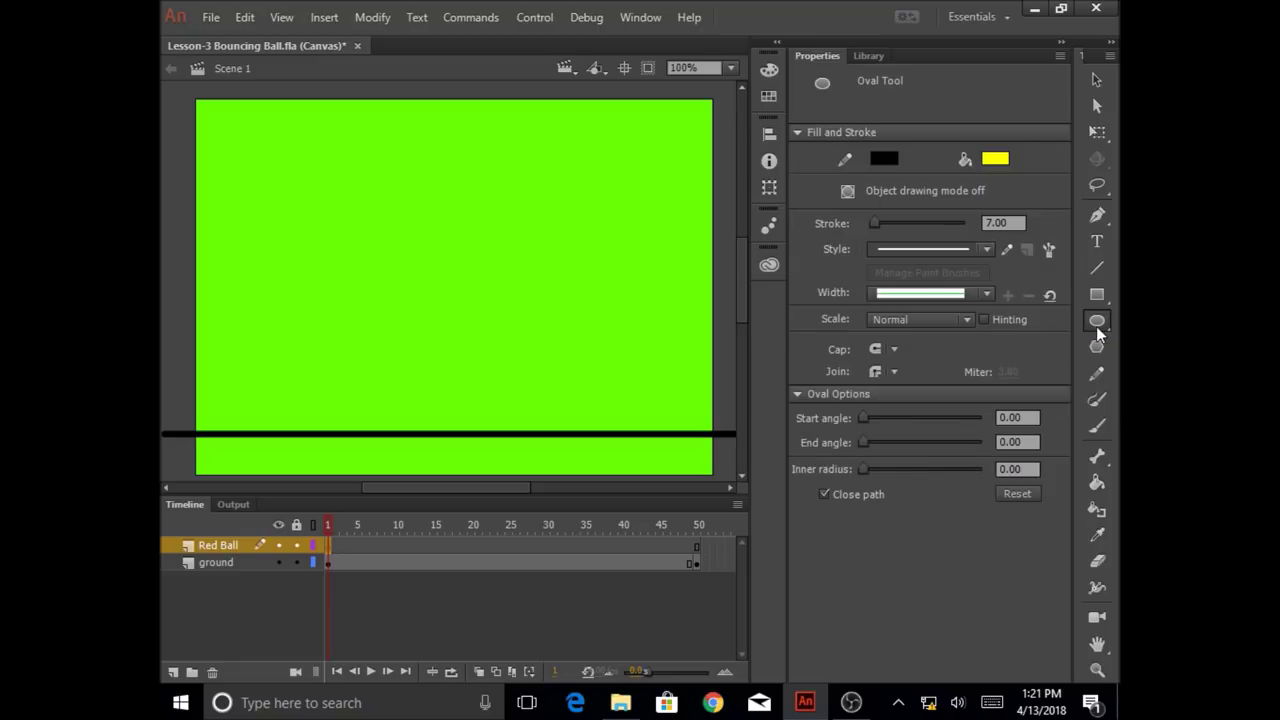
pyautogui.click(888, 159)
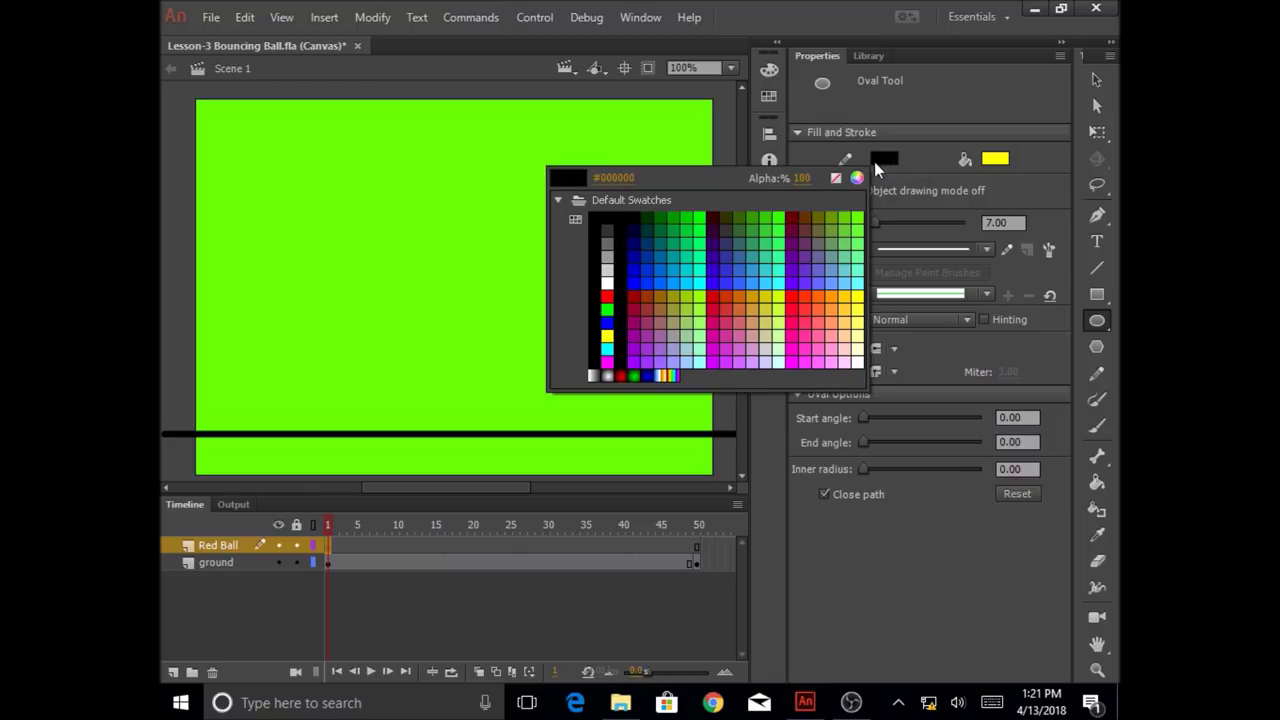
pyautogui.click(838, 180)
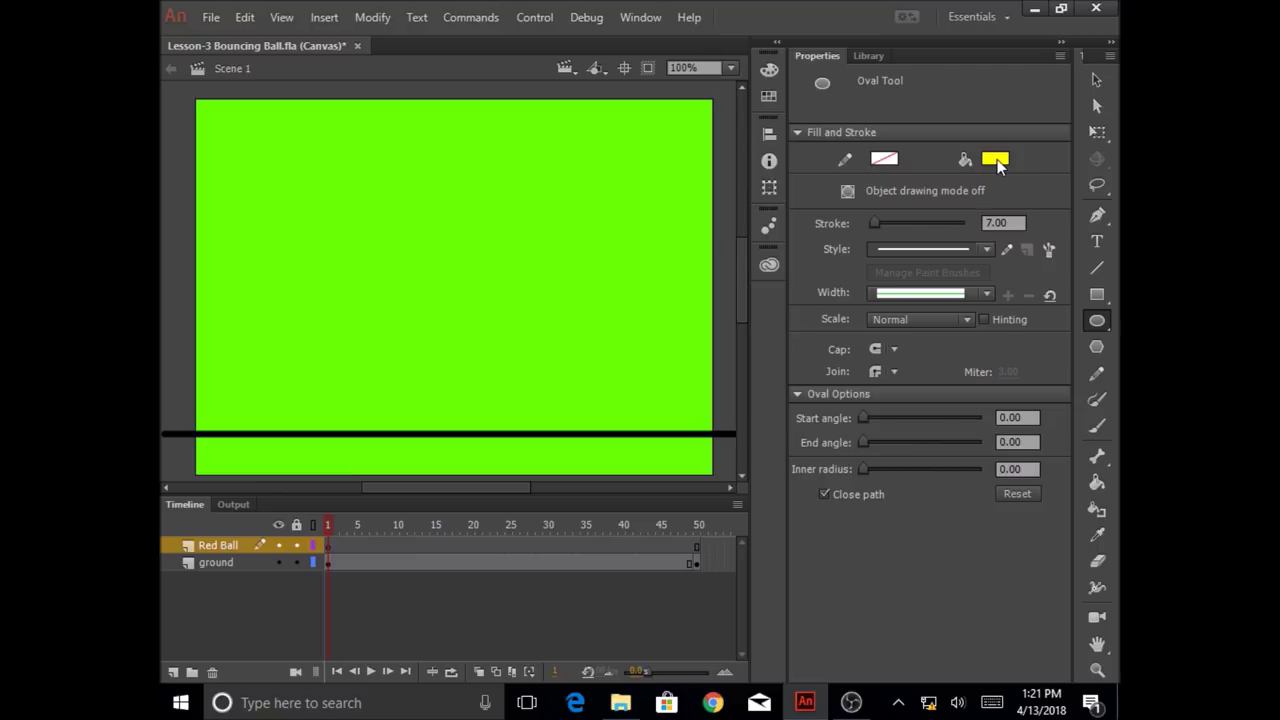
pyautogui.click(998, 159)
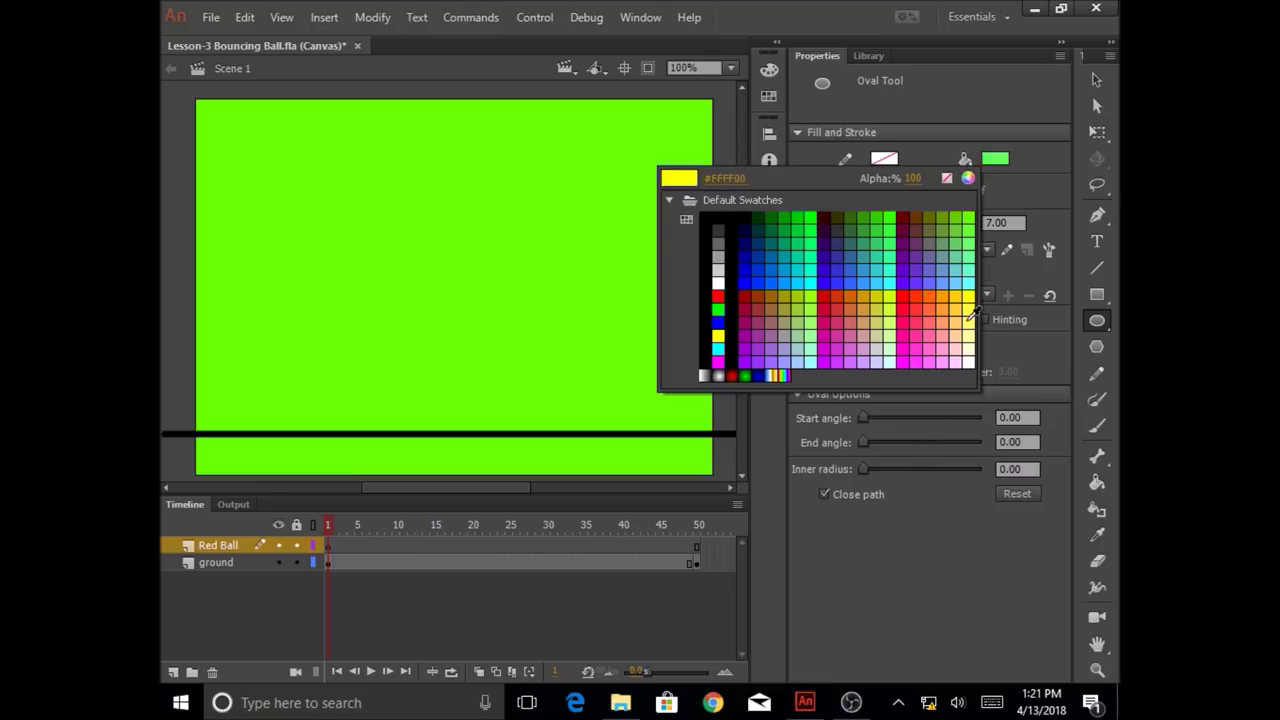
pyautogui.click(737, 376)
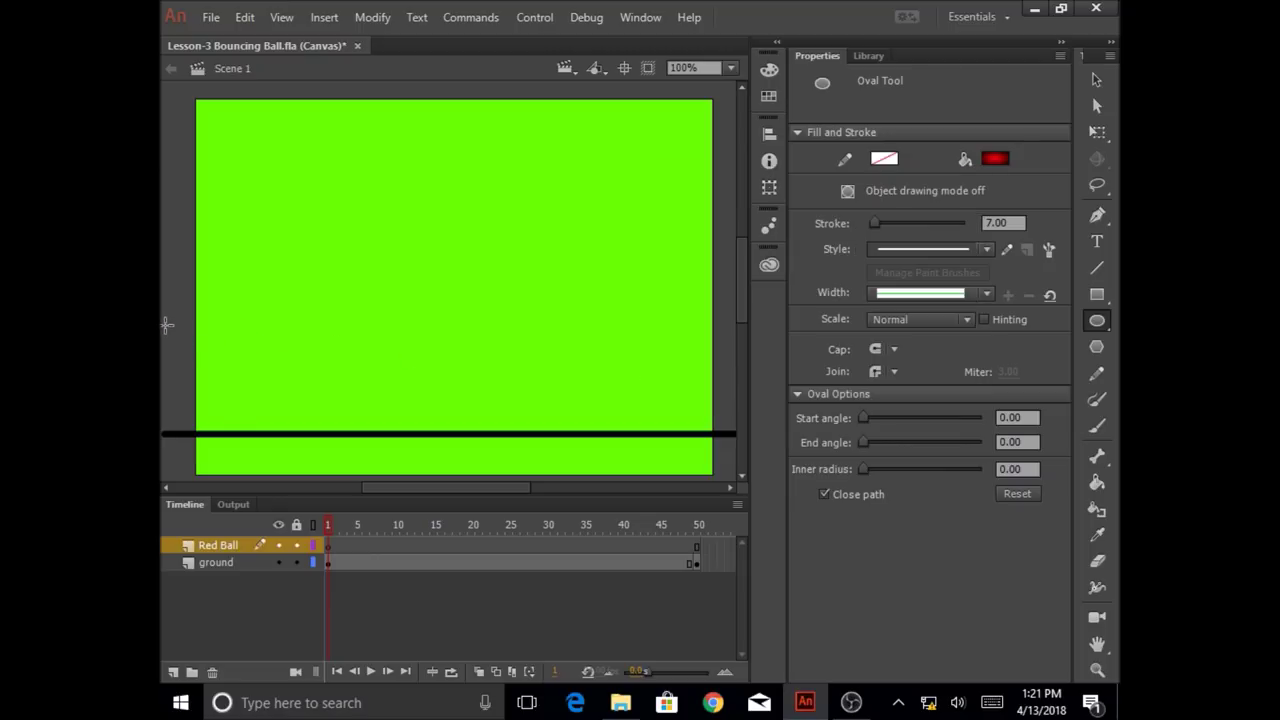
# Step: Draw a 74 × 74 ball at the stage's left edge and marquee-select it
pyautogui.moveTo(162, 328); pyautogui.dragTo(236, 390)
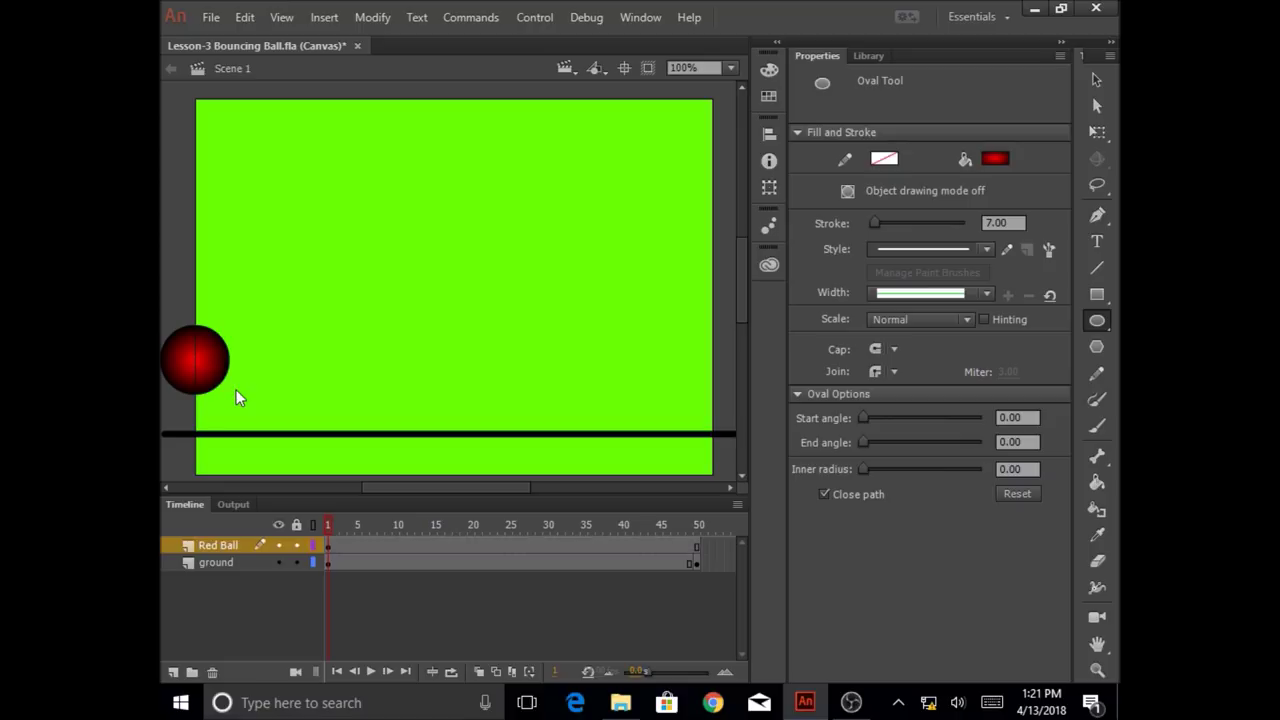
pyautogui.moveTo(421, 485); pyautogui.dragTo(391, 488)
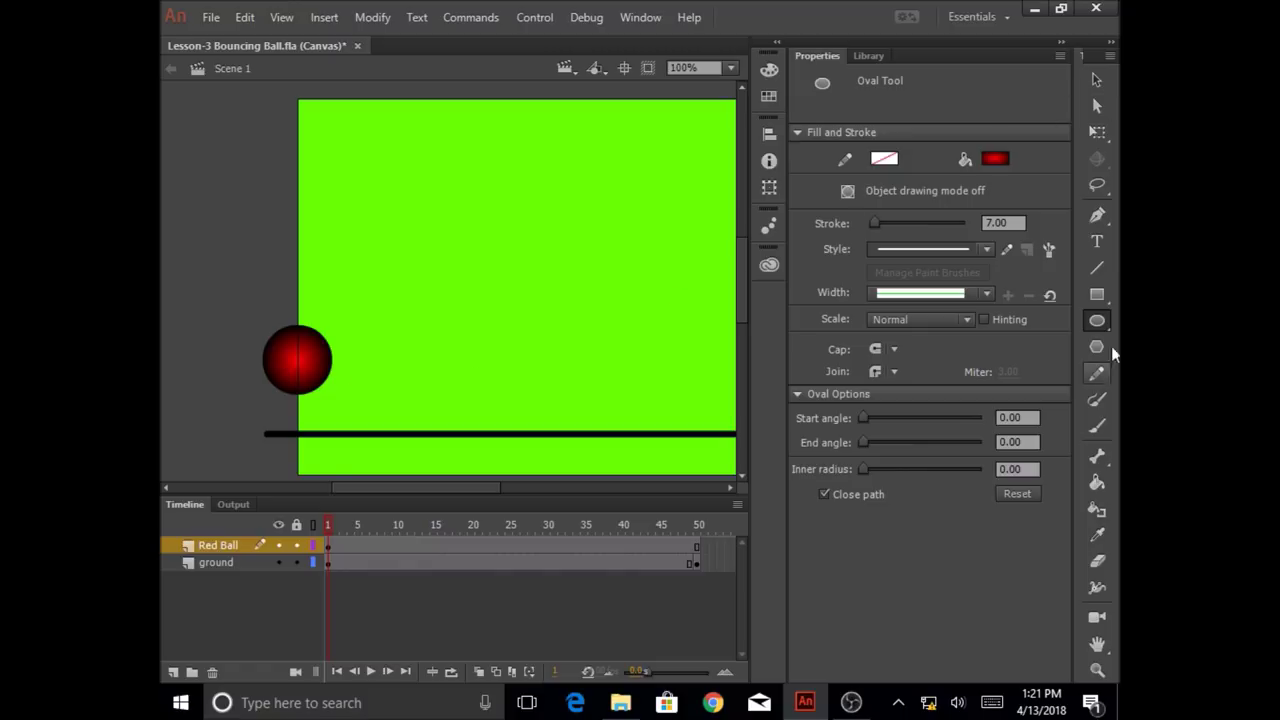
pyautogui.click(1097, 84)
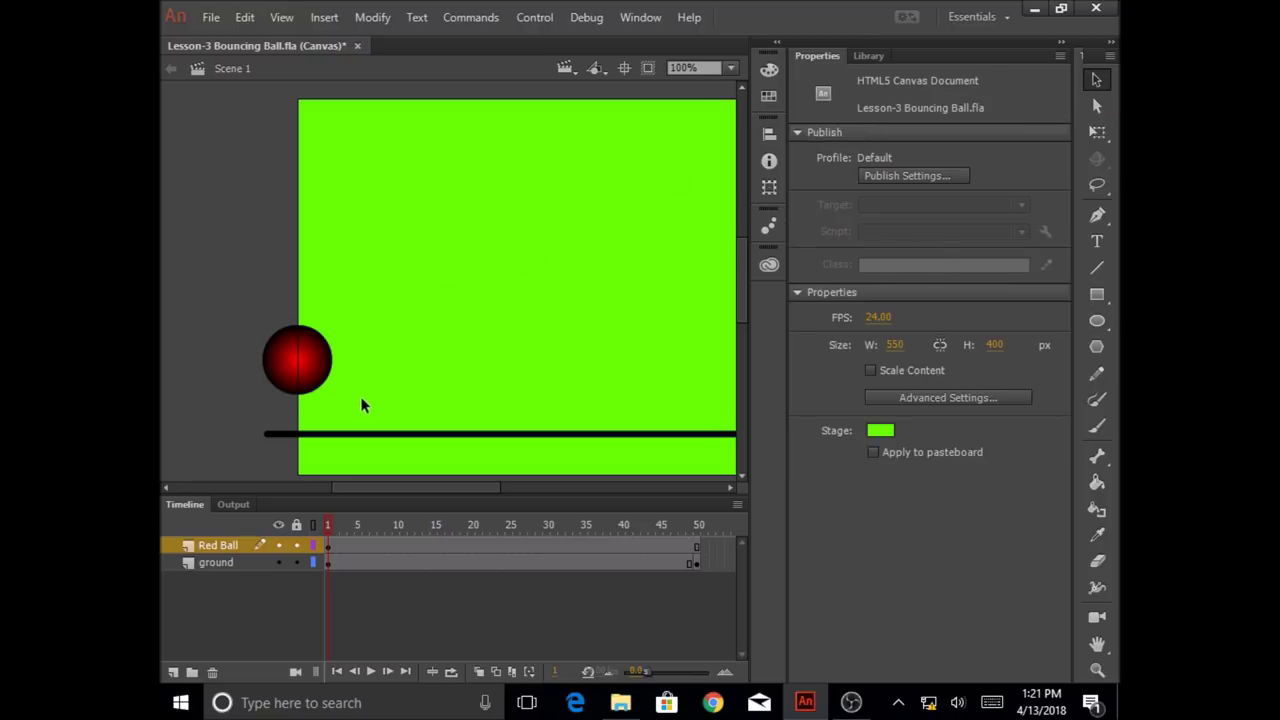
pyautogui.moveTo(368, 398); pyautogui.dragTo(226, 318)
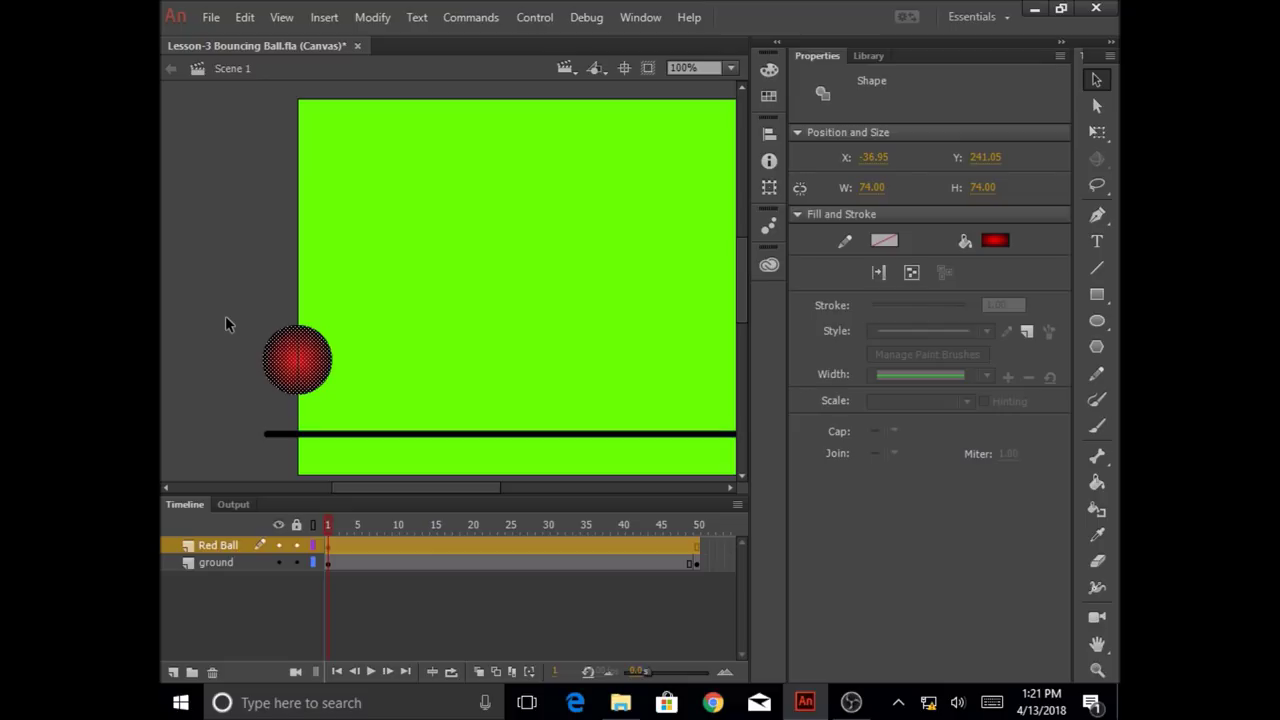
# Step: Convert the selected ball into a Graphic symbol named 'redBall'
pyautogui.rightClick(283, 355)
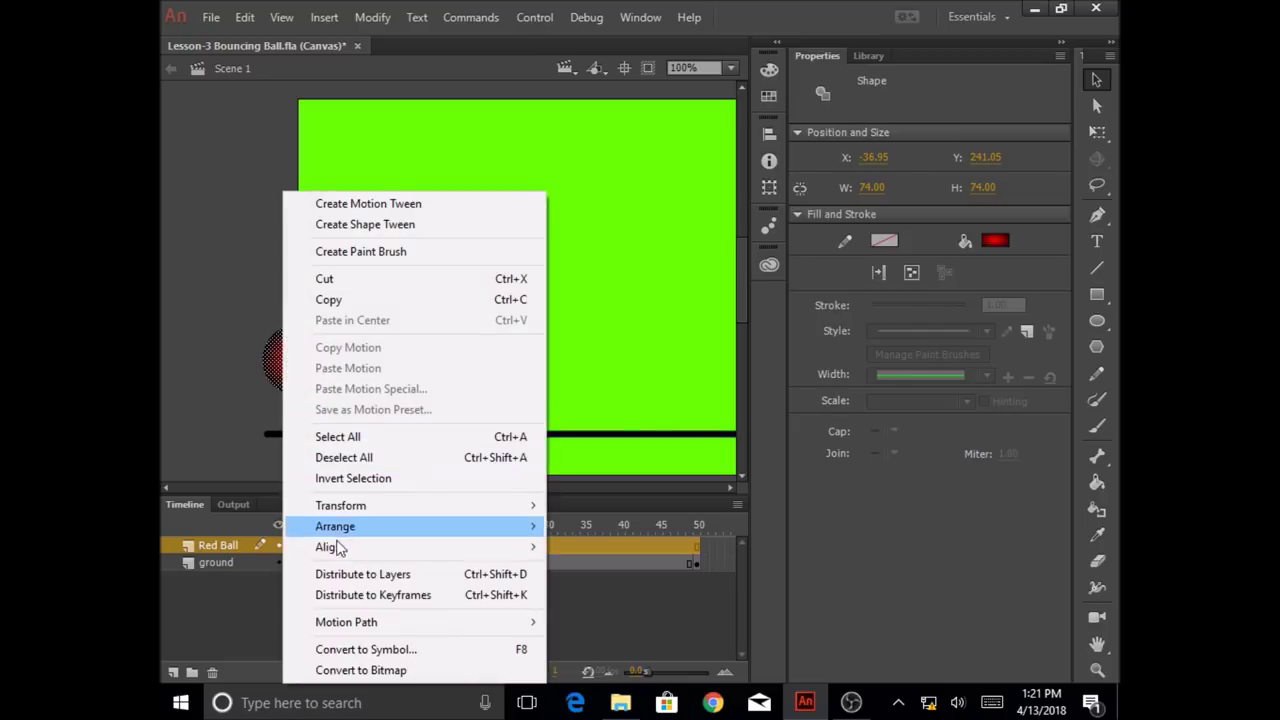
pyautogui.click(377, 657)
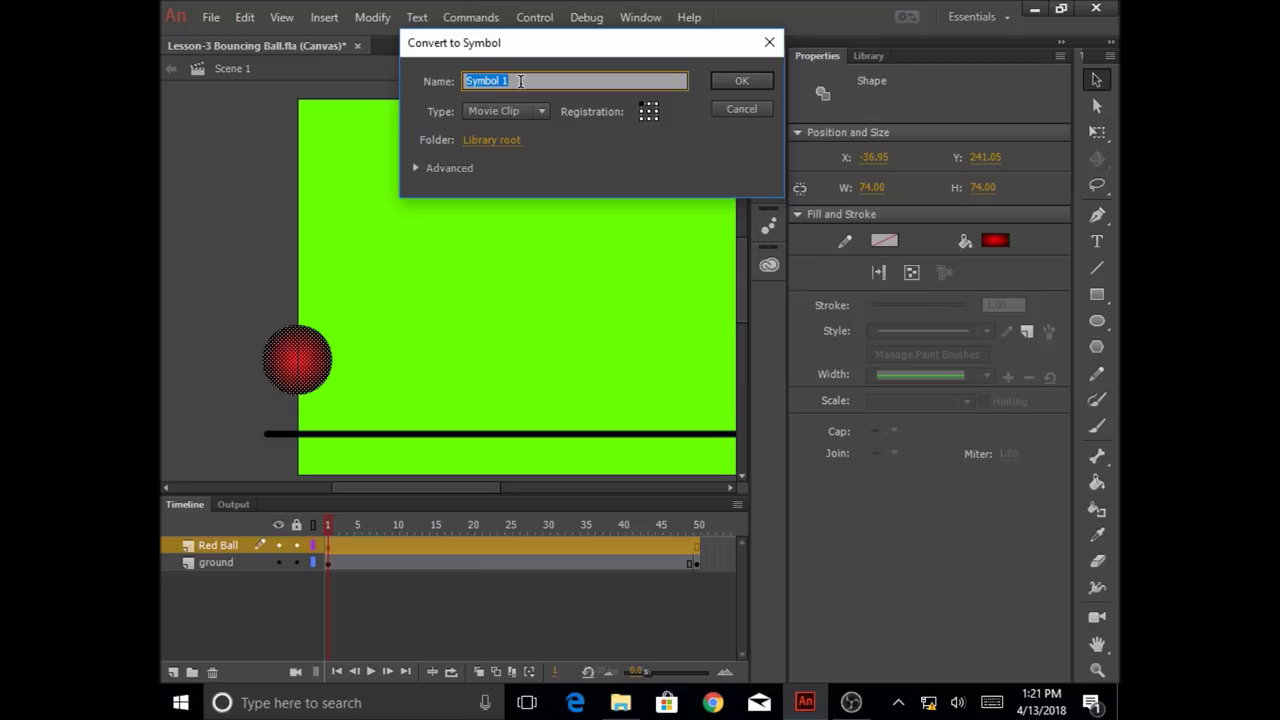
pyautogui.write('ba')
pyautogui.press('BackSpace')
pyautogui.press('BackSpace')
pyautogui.write('redBall')
pyautogui.click(538, 111)
pyautogui.press('Escape')
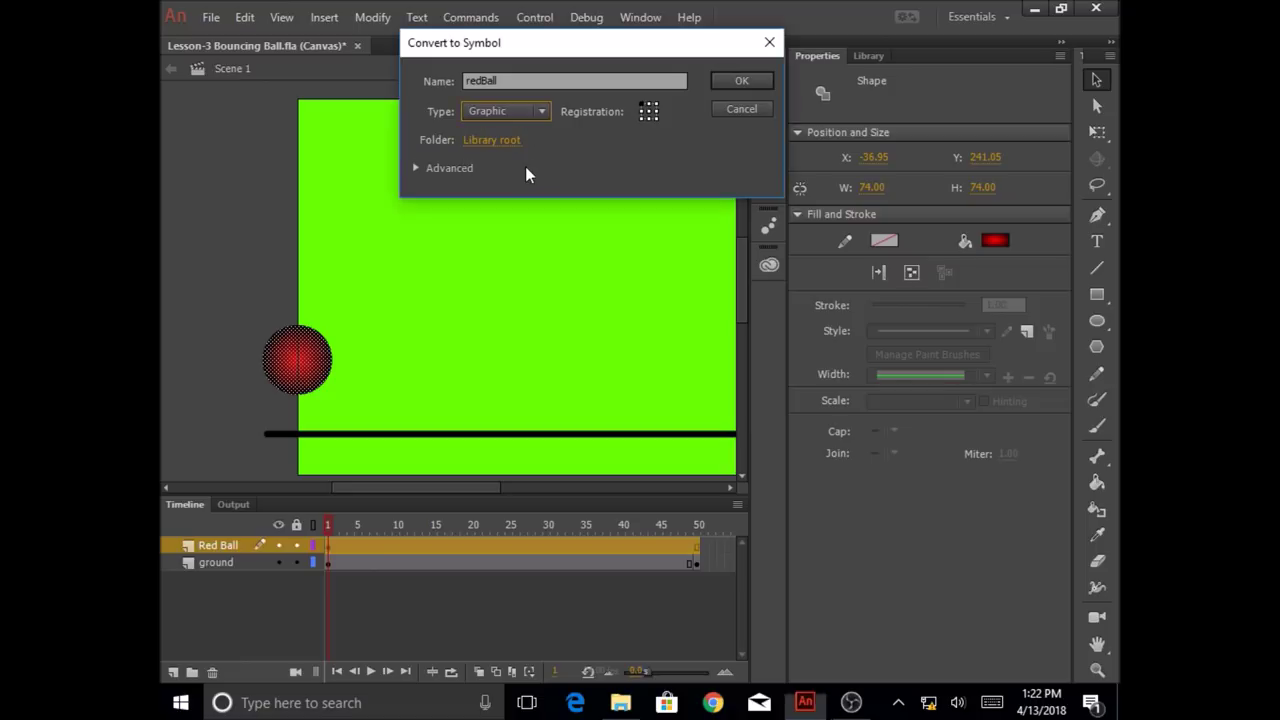
pyautogui.click(740, 82)
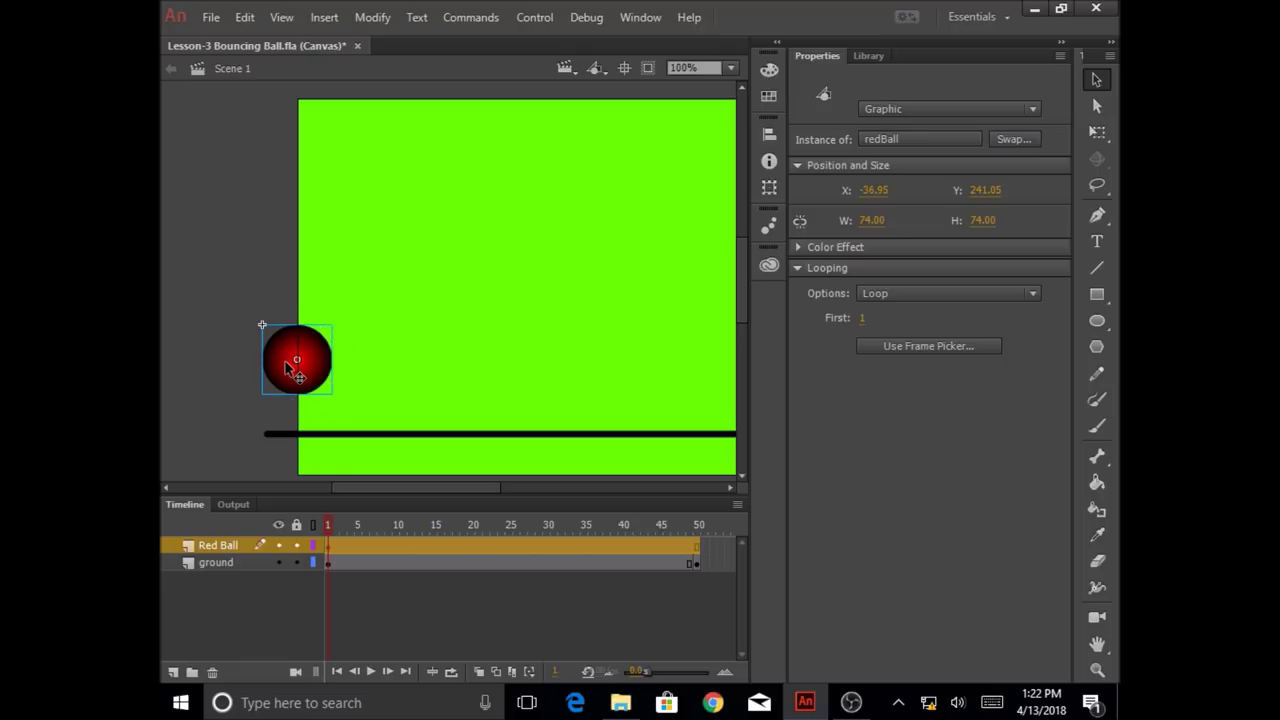
# Step: Shift the redBall further left off the stage and insert a keyframe at frame 10 of Red Ball
pyautogui.moveTo(286, 361); pyautogui.dragTo(238, 355)
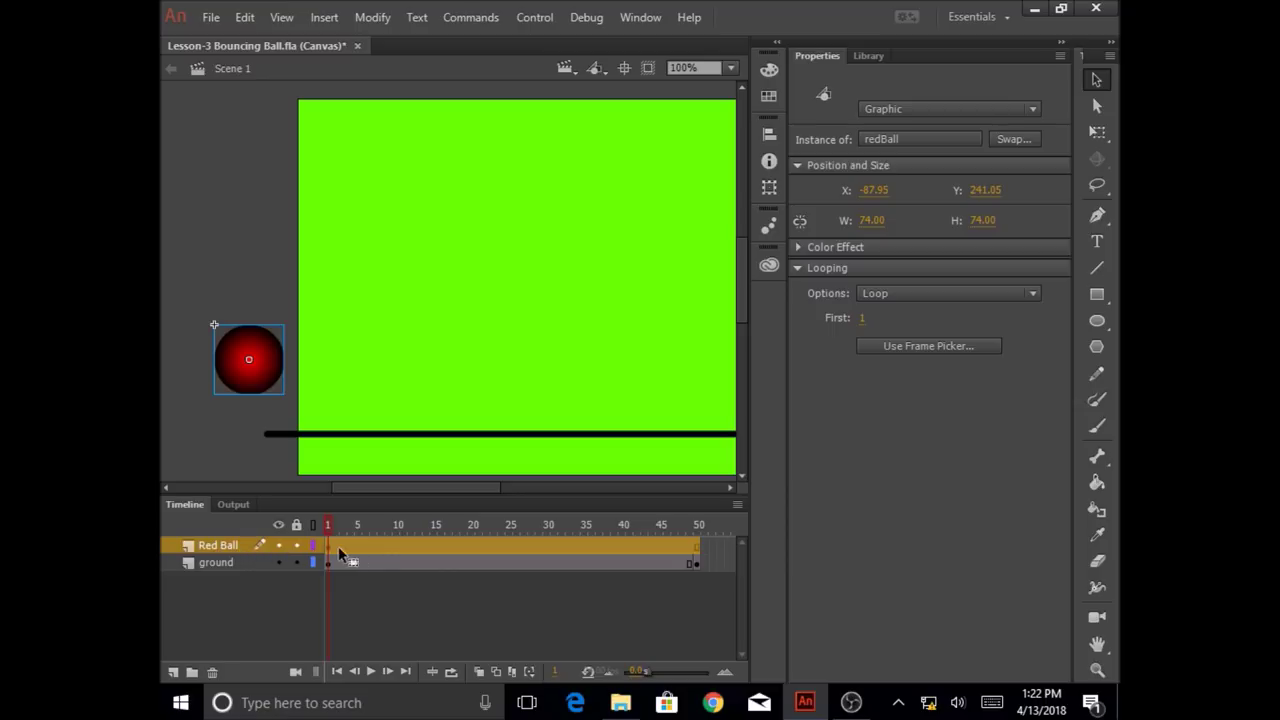
pyautogui.click(396, 546)
pyautogui.rightClick(396, 546)
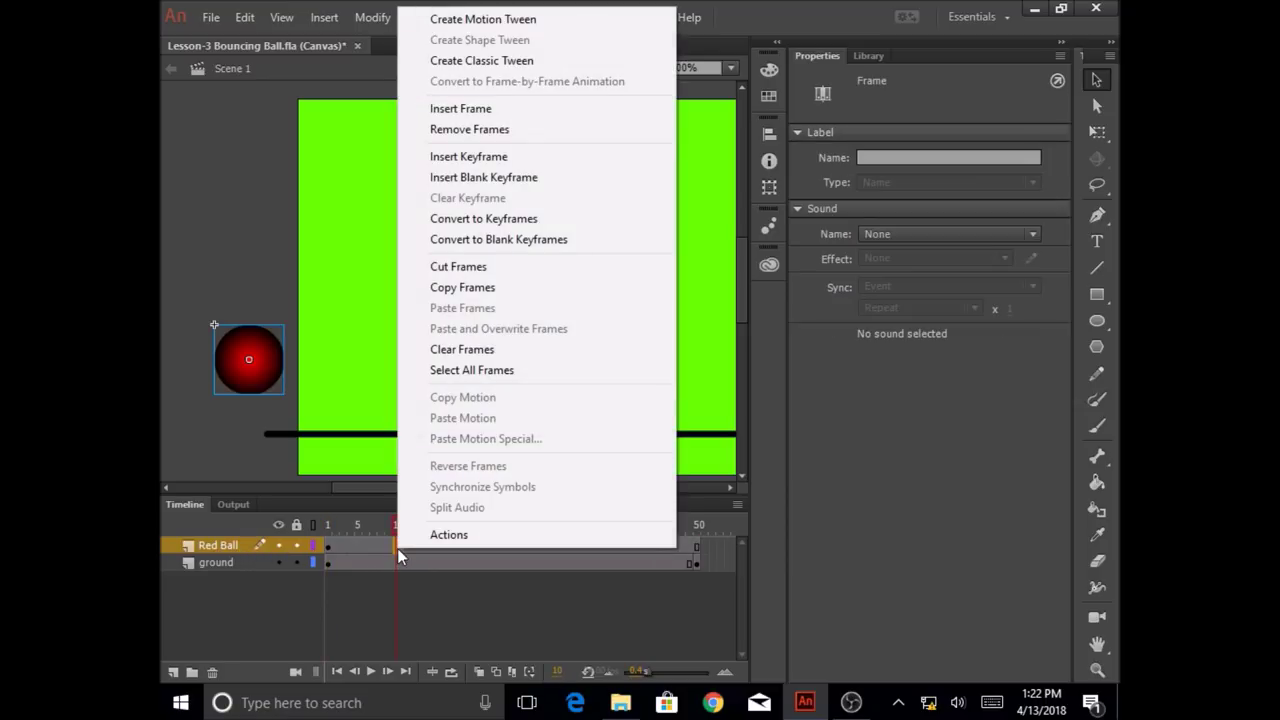
pyautogui.click(490, 157)
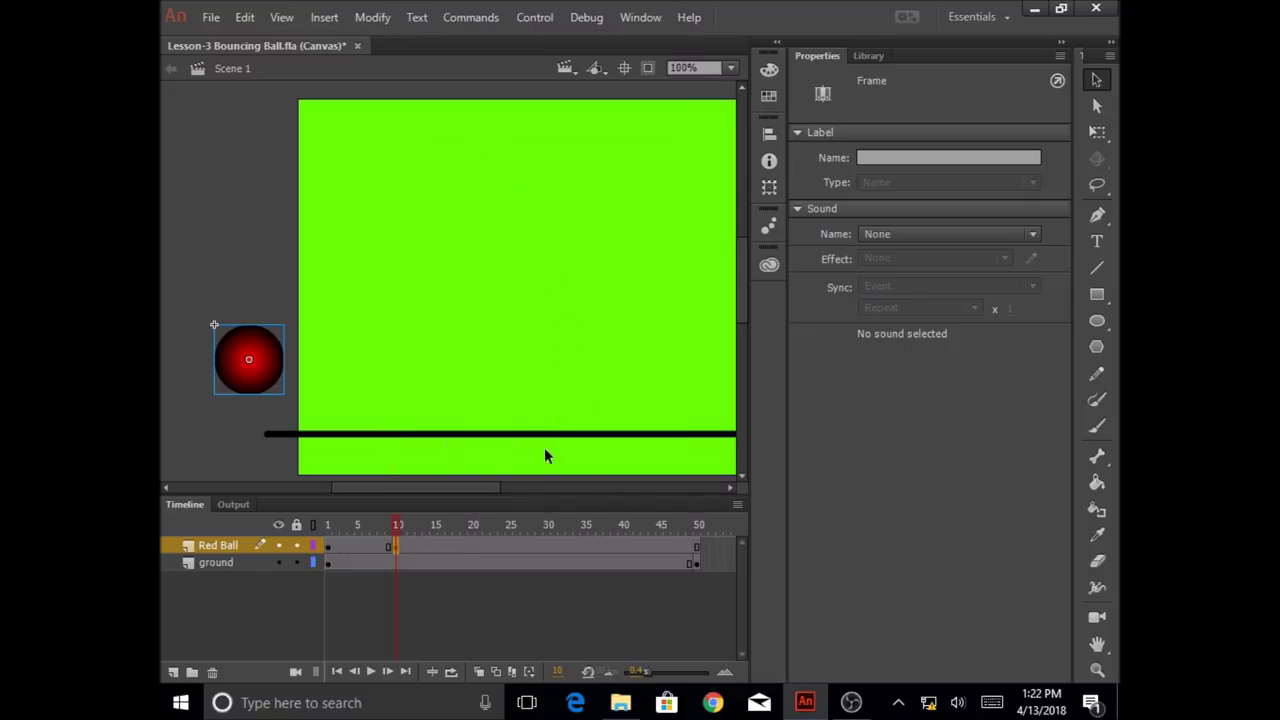
pyautogui.moveTo(492, 487); pyautogui.dragTo(518, 493)
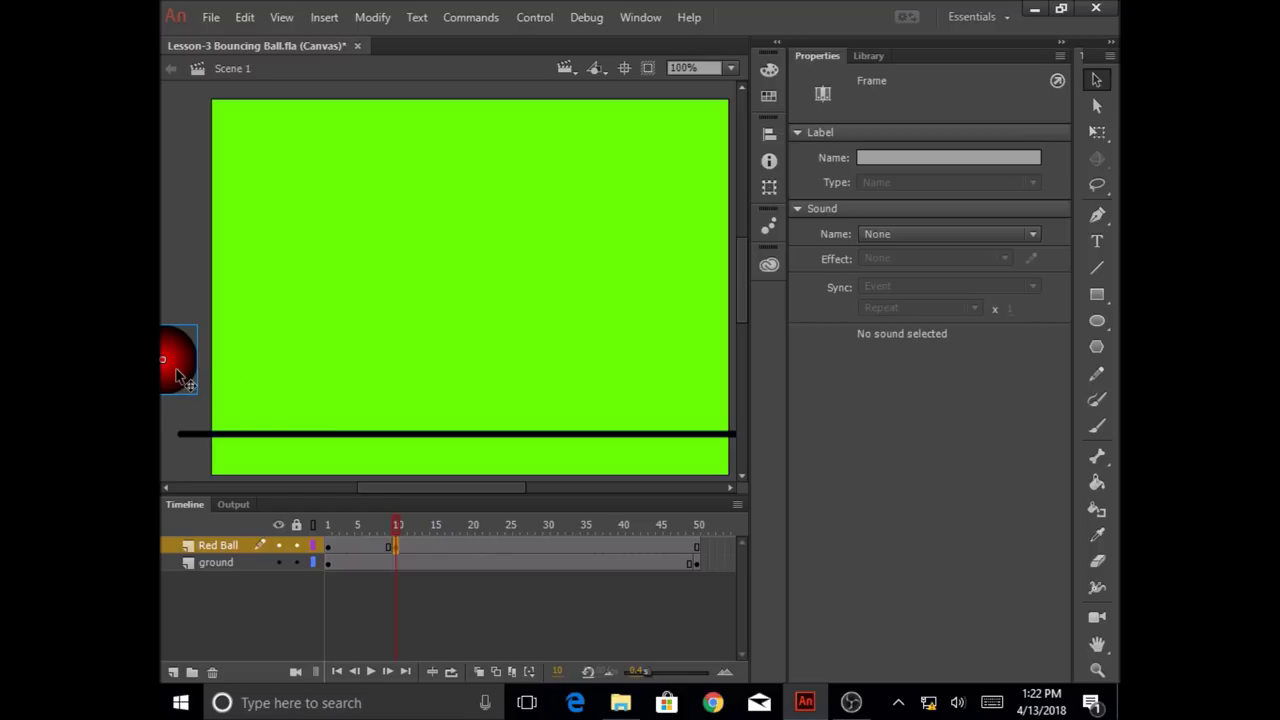
pyautogui.click(733, 67)
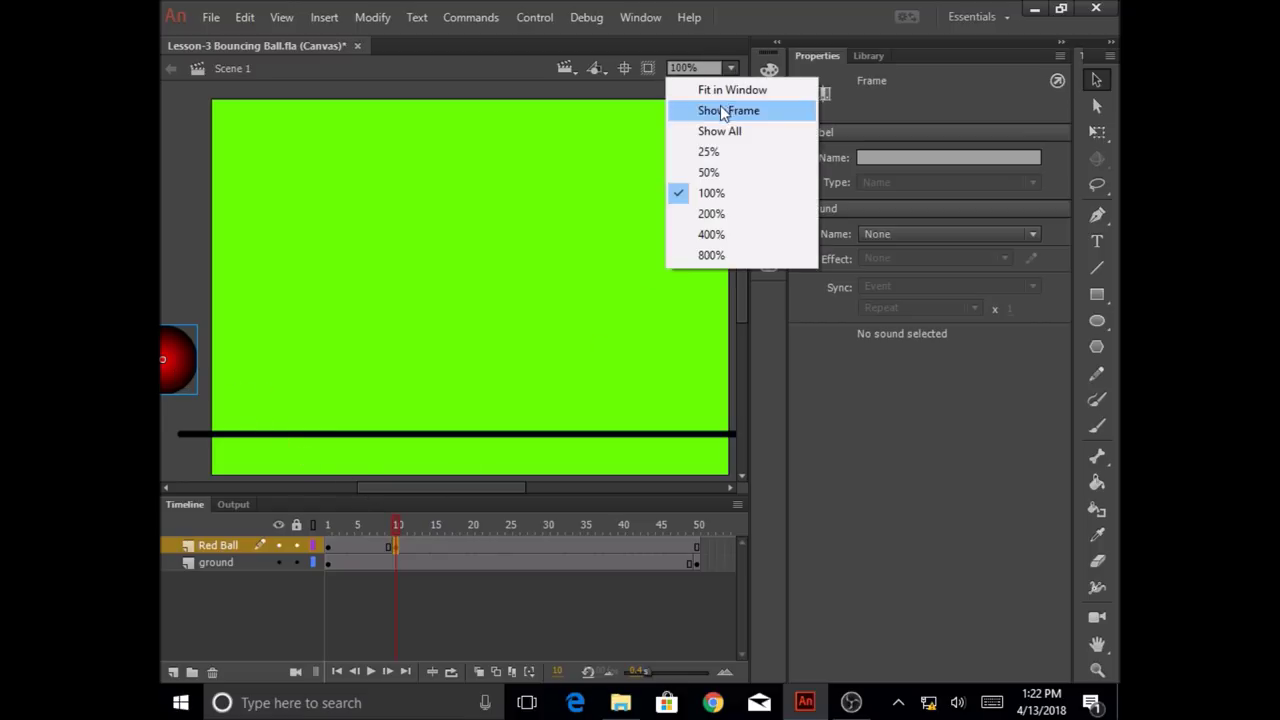
# Step: At 50% zoom, put the redBall past the stage's right edge on frame 10, then check frames 1, 10 and 5
pyautogui.click(710, 174)
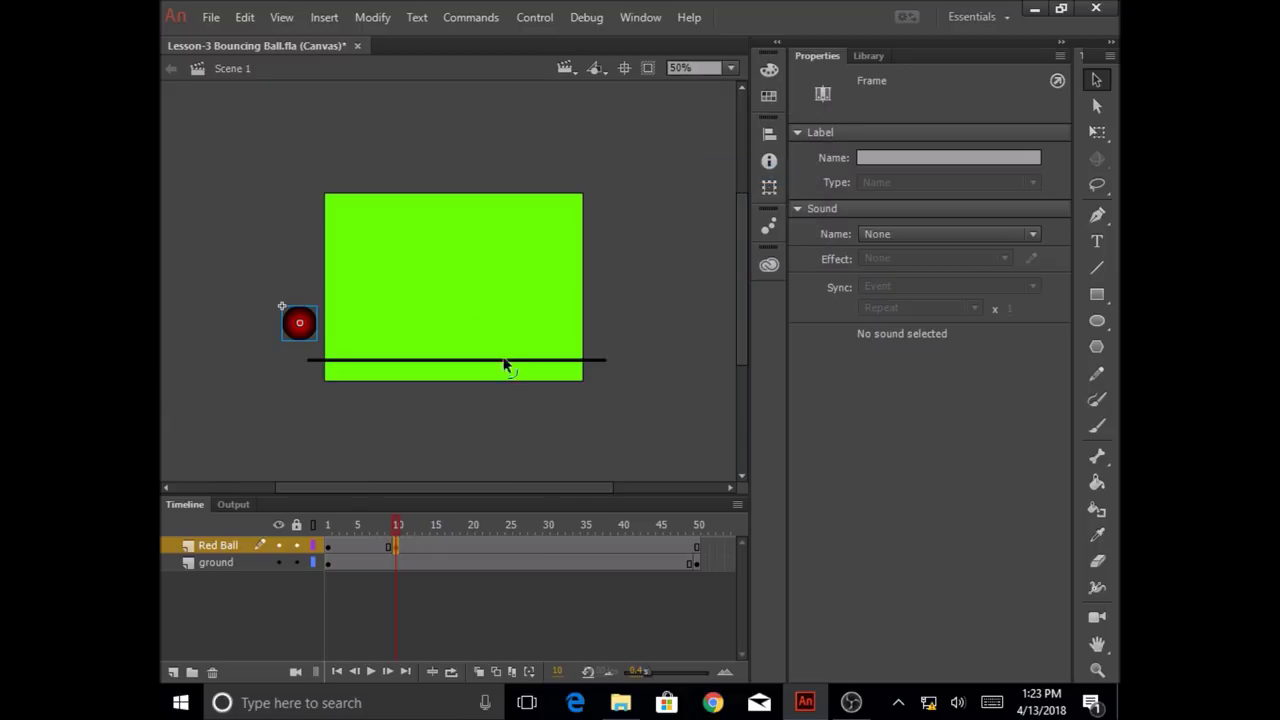
pyautogui.moveTo(310, 329); pyautogui.dragTo(621, 330)
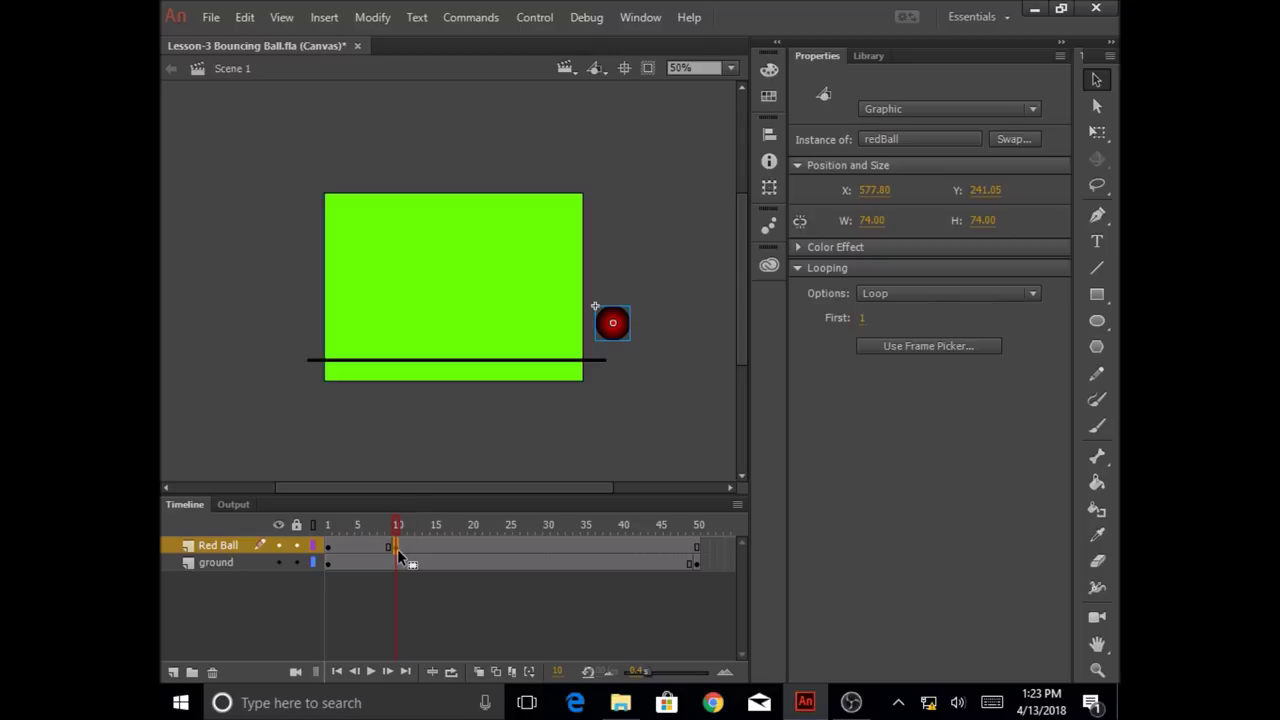
pyautogui.click(328, 548)
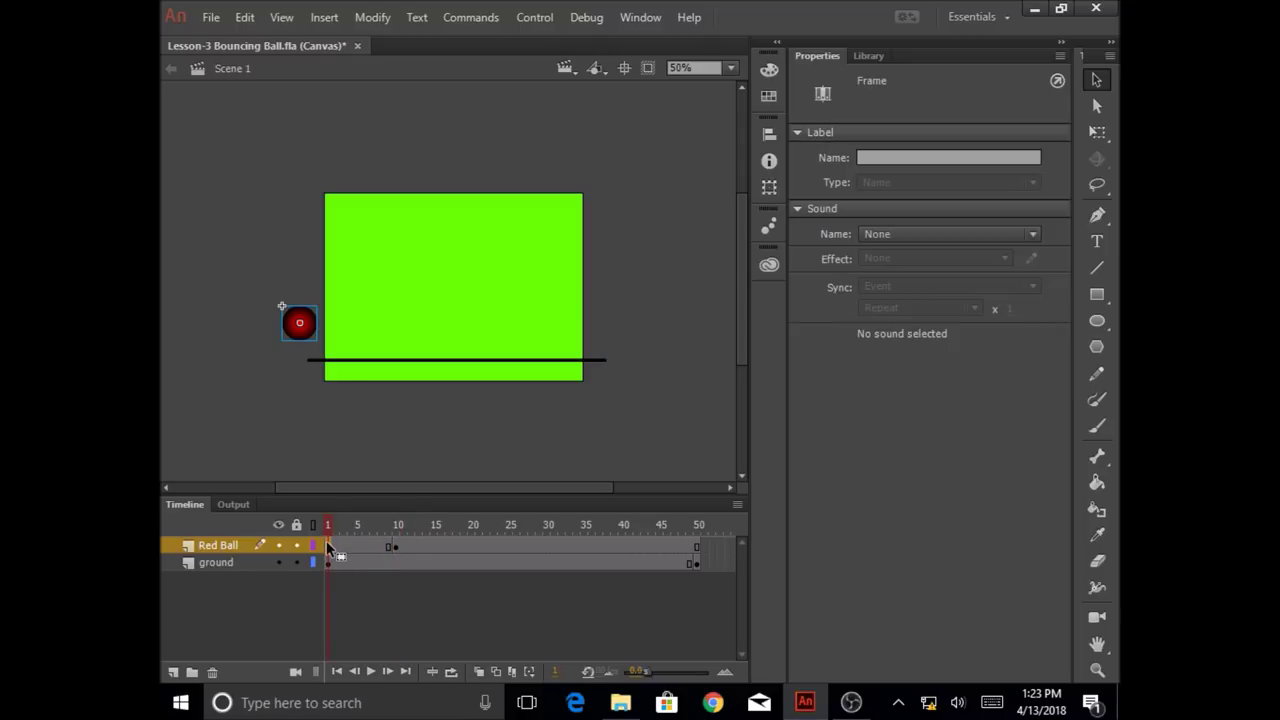
pyautogui.click(396, 545)
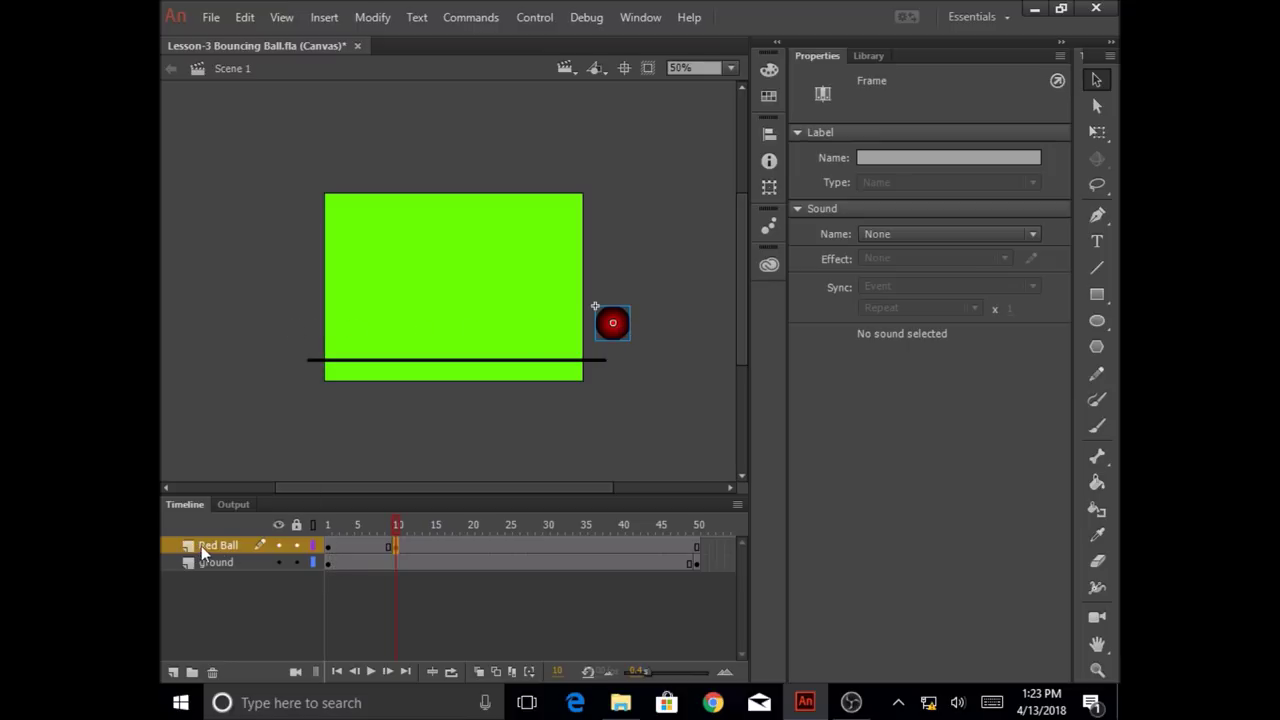
pyautogui.click(358, 548)
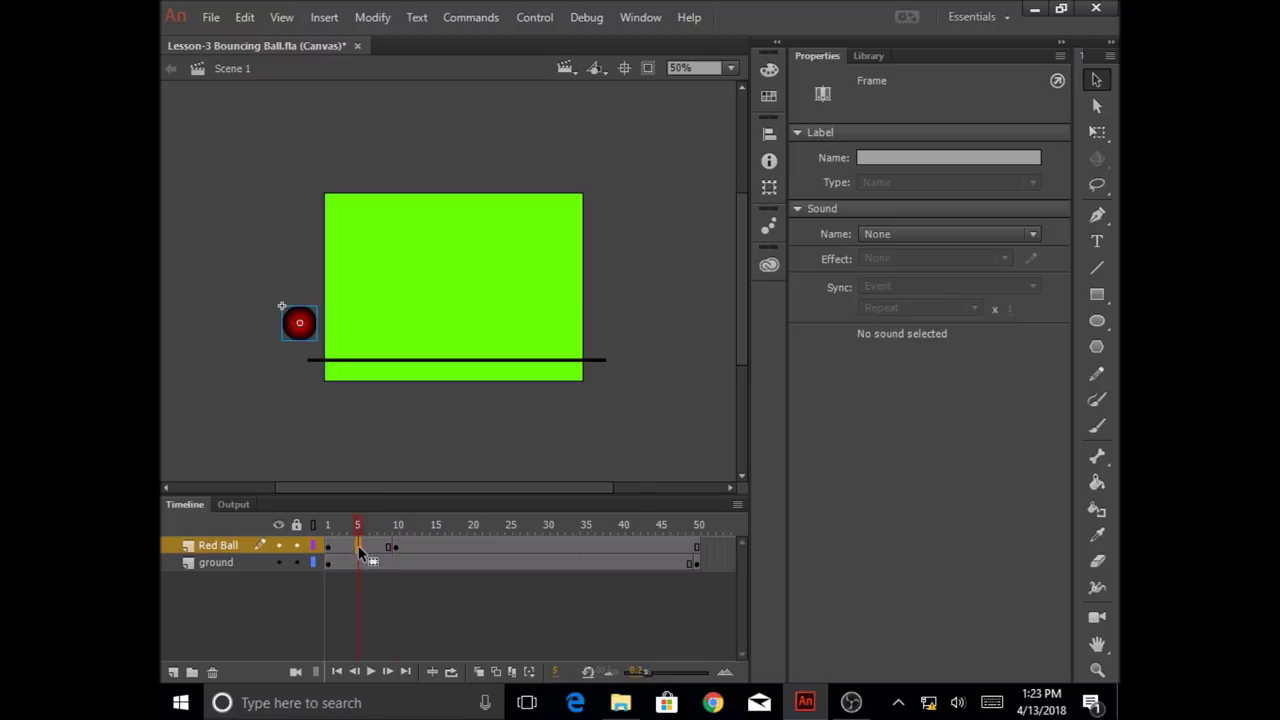
# Step: Create a classic tween at frame 5 of the Red Ball layer and dismiss the tip
pyautogui.rightClick(358, 546)
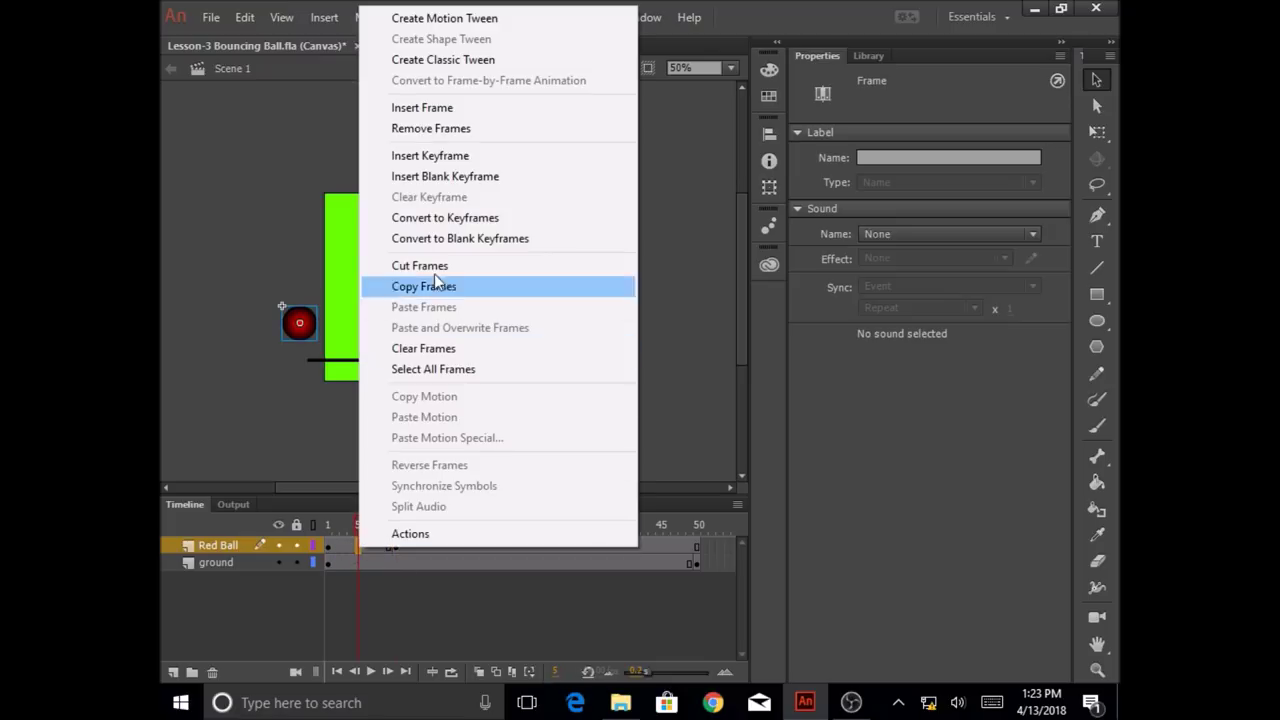
pyautogui.click(458, 62)
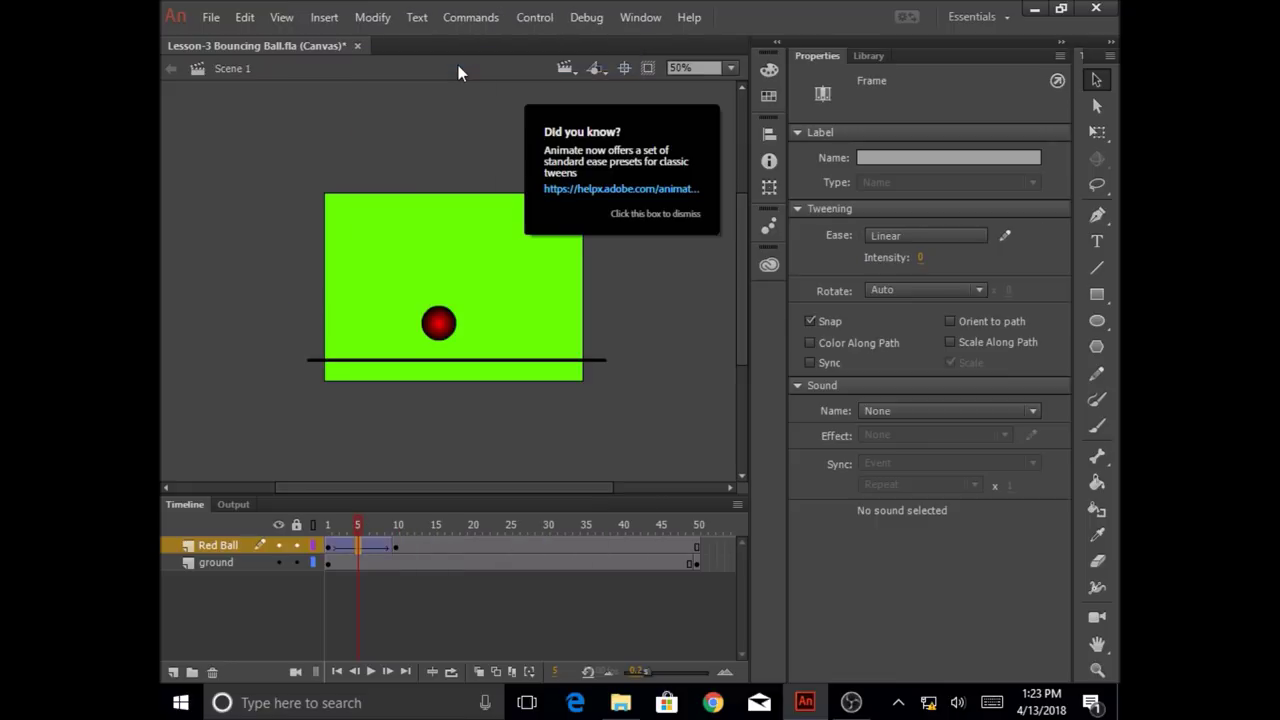
pyautogui.click(658, 212)
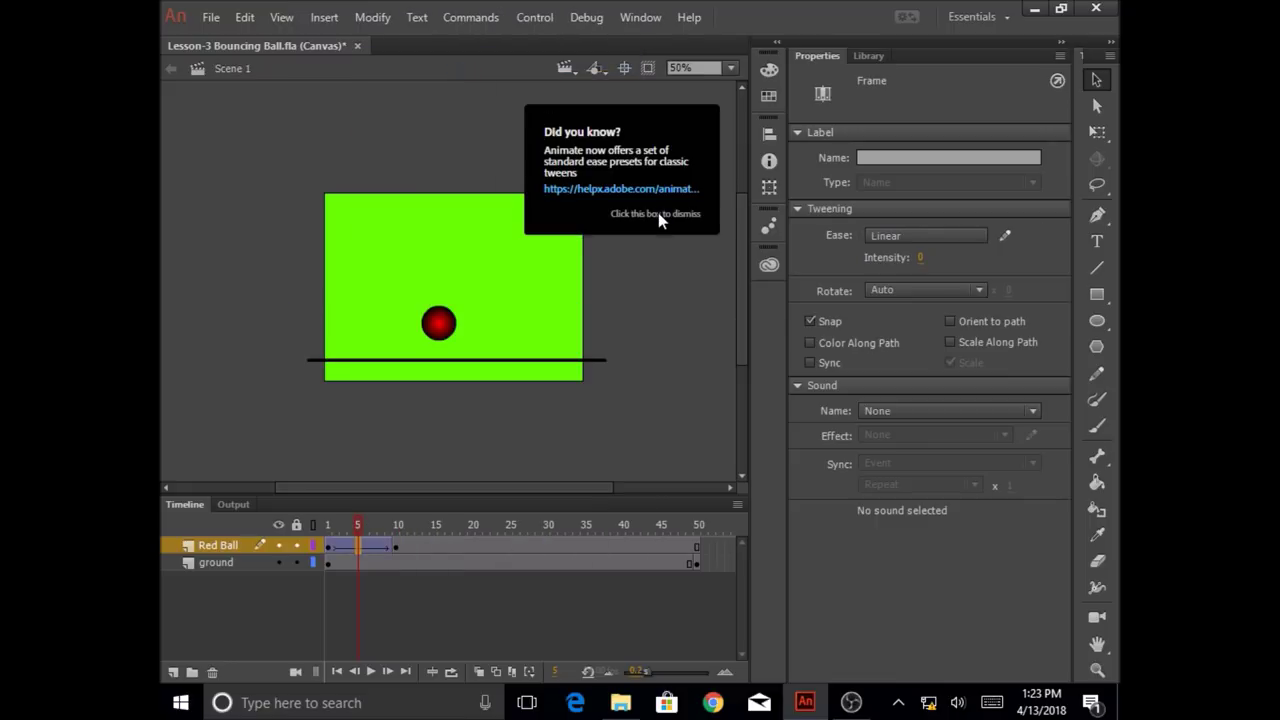
# Step: Play the tween twice from frame 1 to preview the ball's motion
pyautogui.click(405, 620)
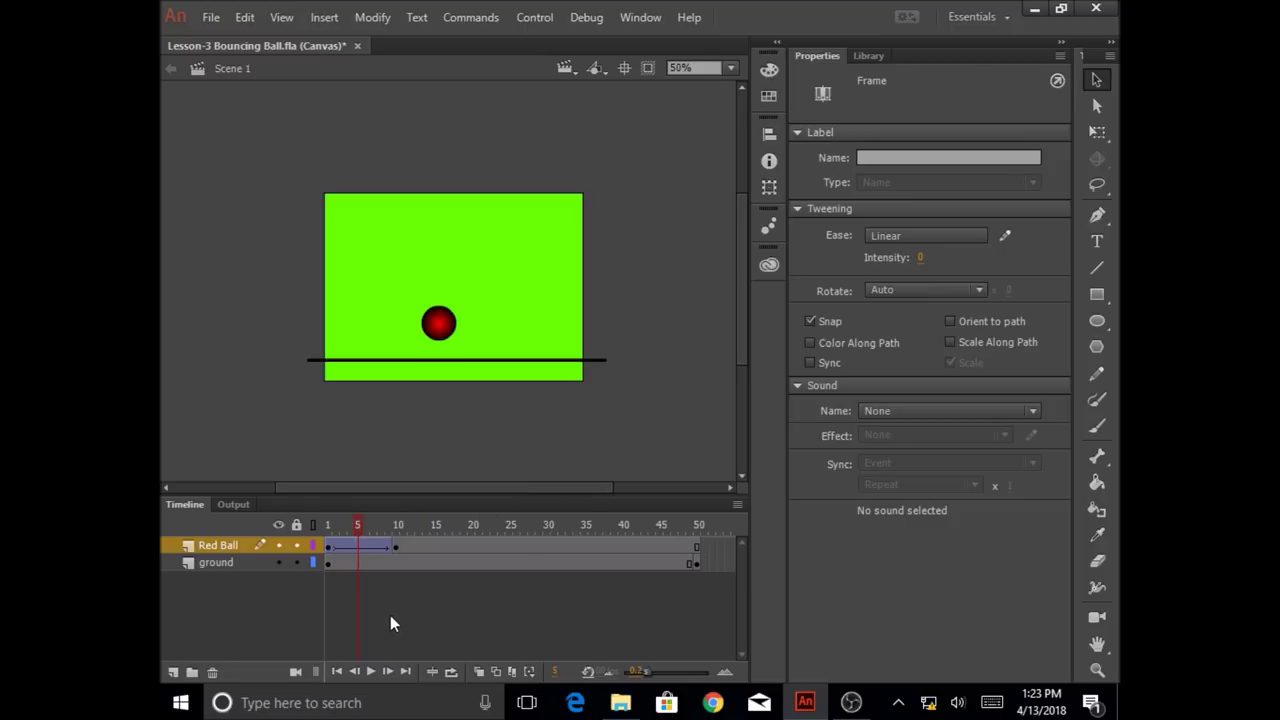
pyautogui.click(329, 548)
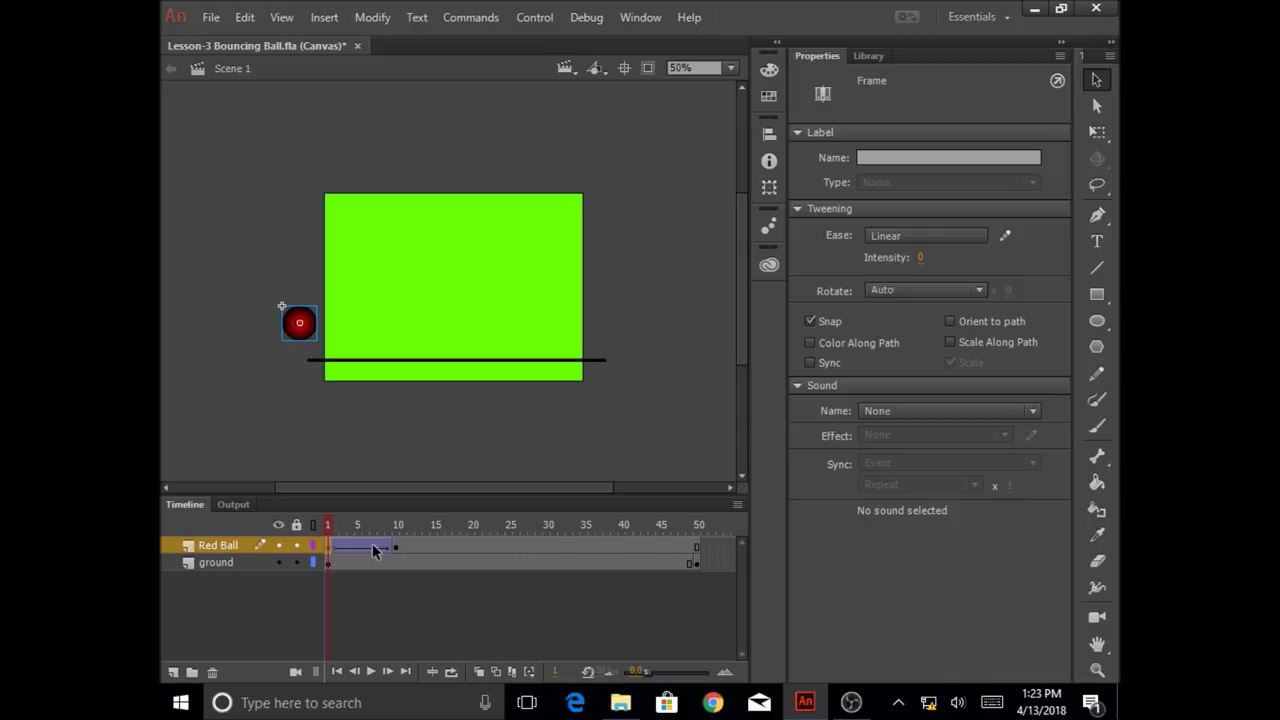
pyautogui.click(371, 673)
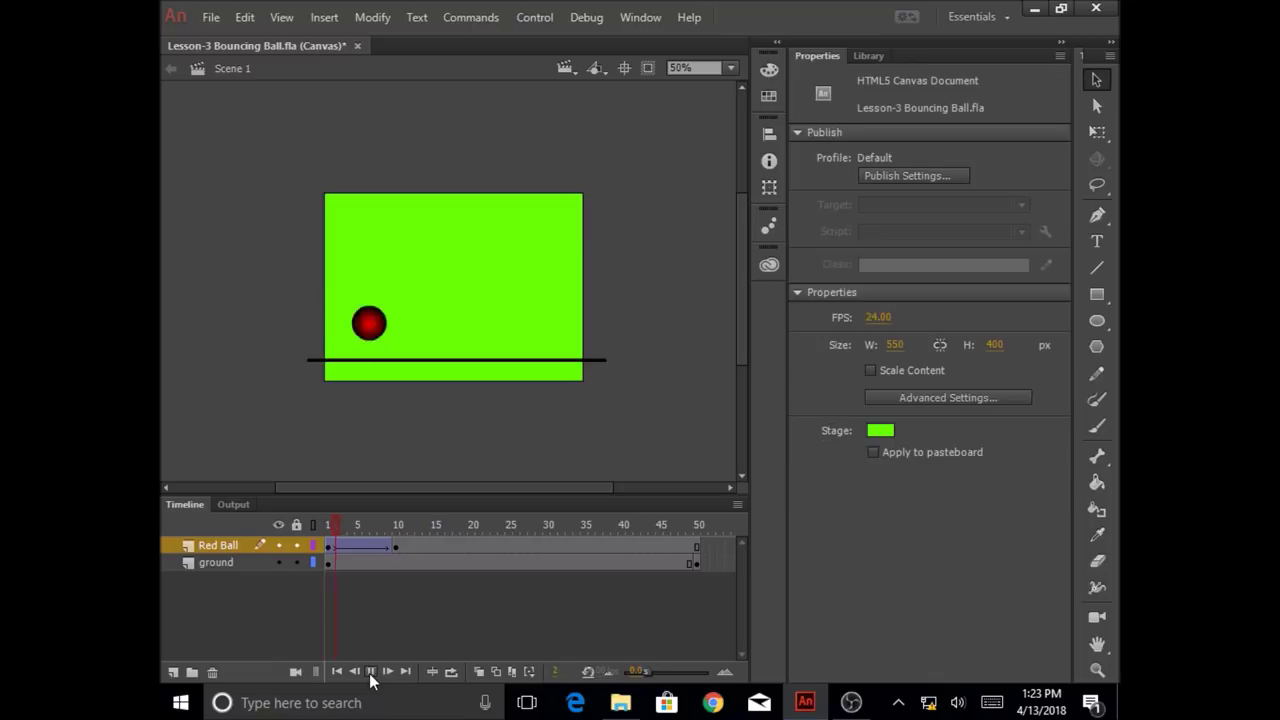
pyautogui.click(332, 551)
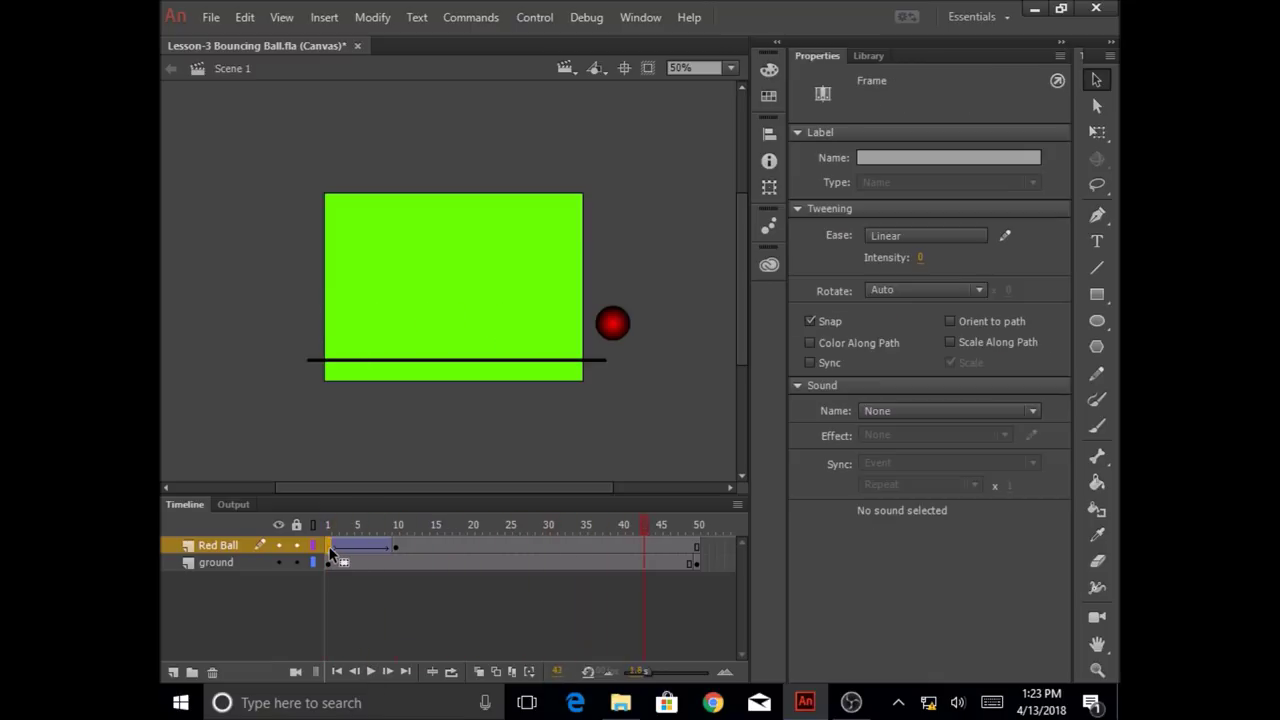
pyautogui.click(370, 671)
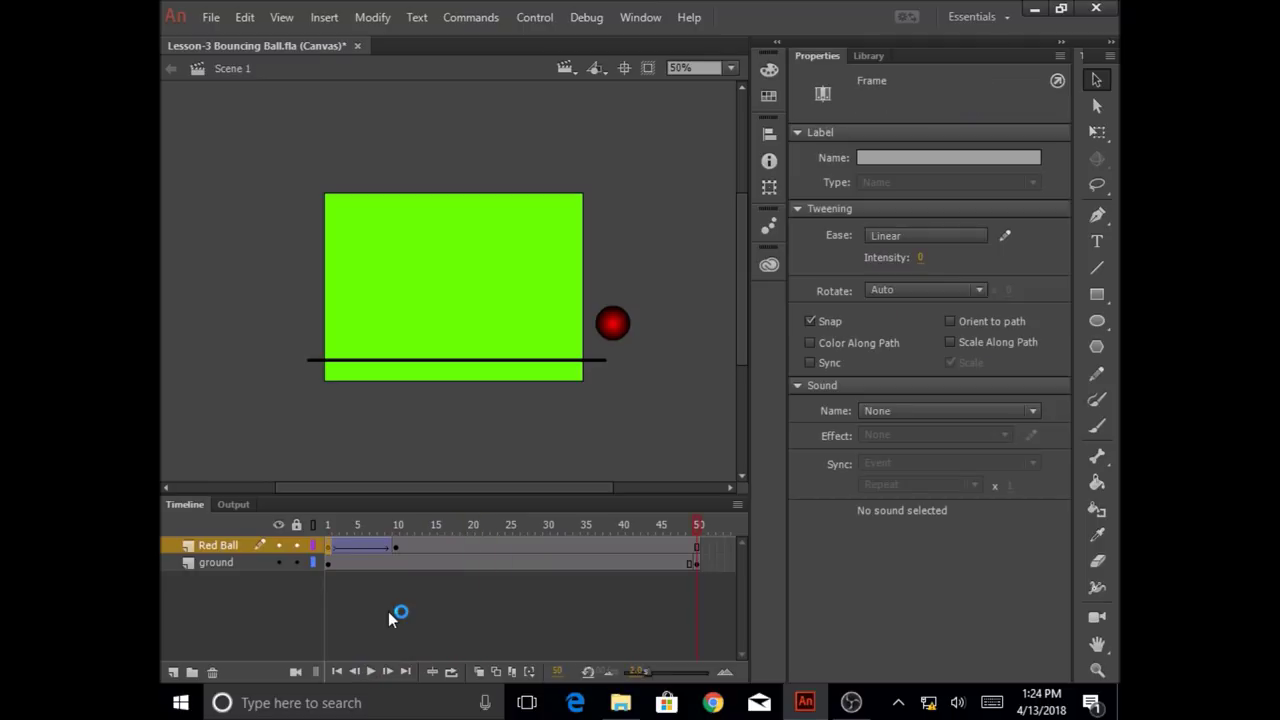